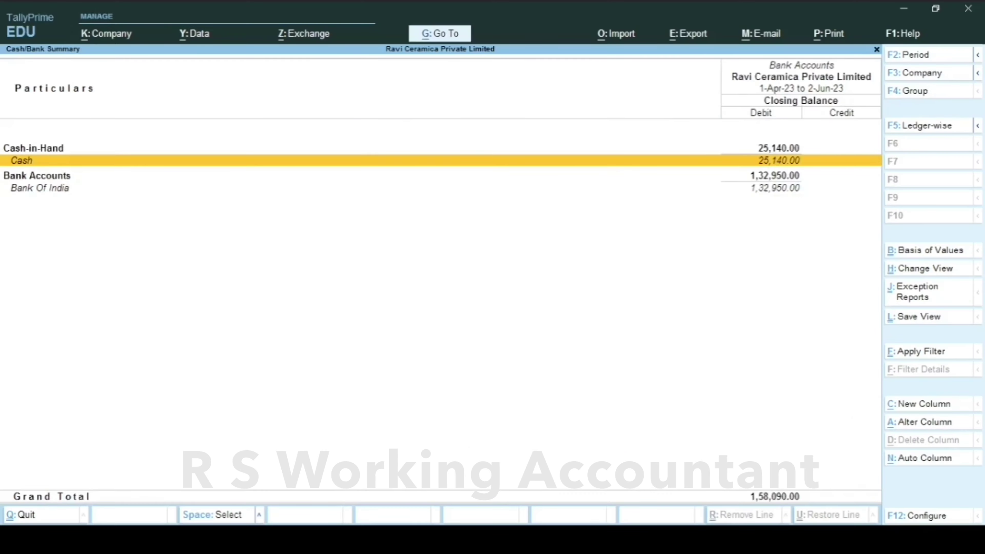
Leave the Cash/Bank Summary and open the form for creating a new voucher type.
key("Escape")
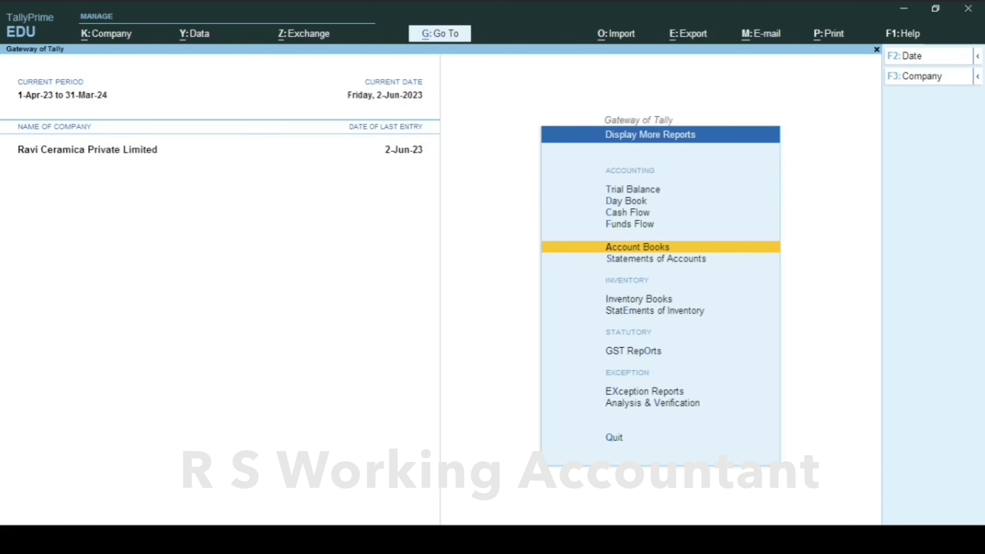
key("Escape")
left_click(625, 184)
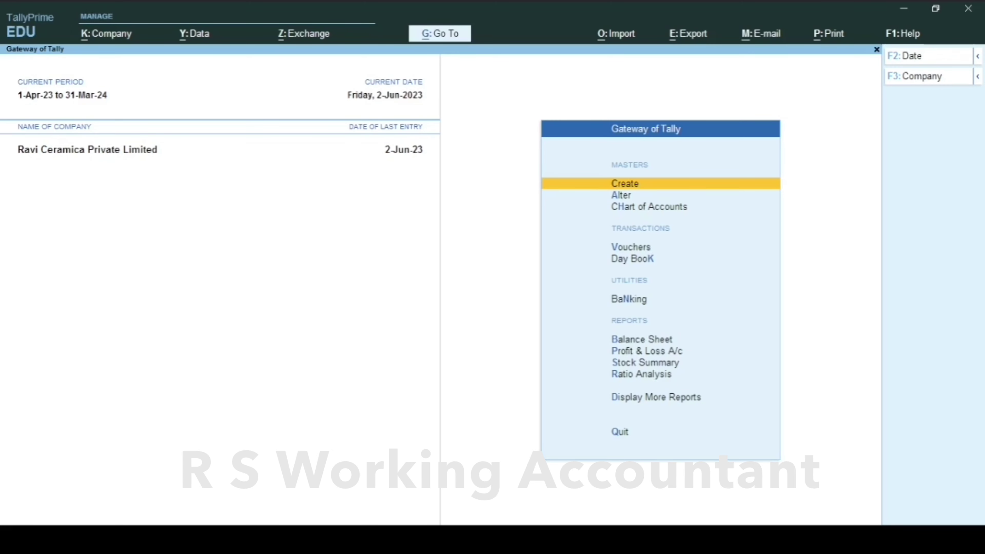
key("Return")
key("Down")
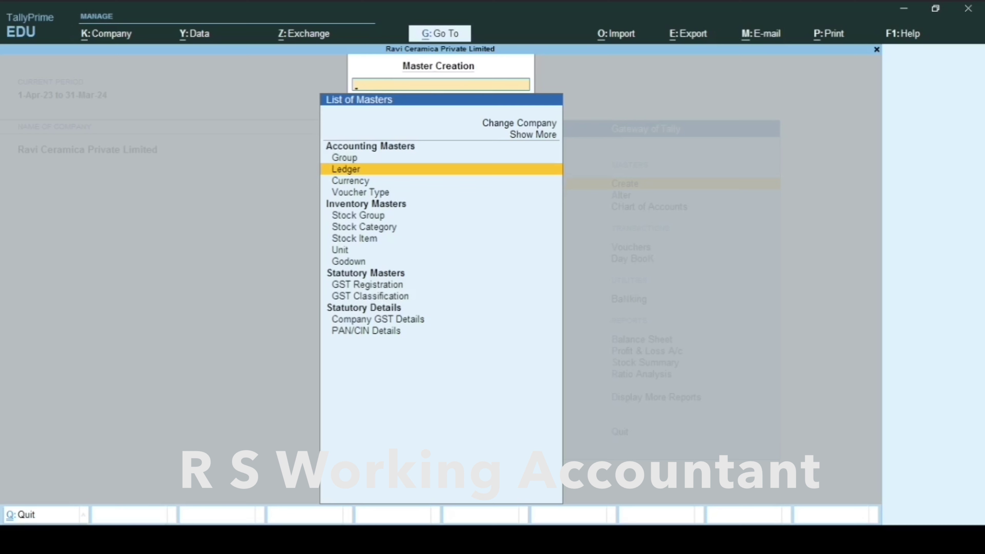
key("Down")
key("Down")
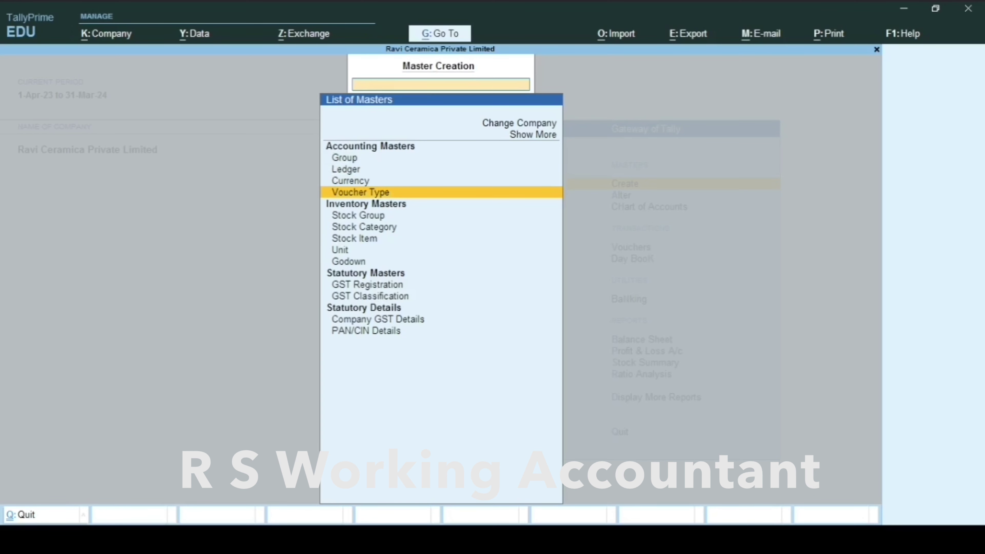
key("Return")
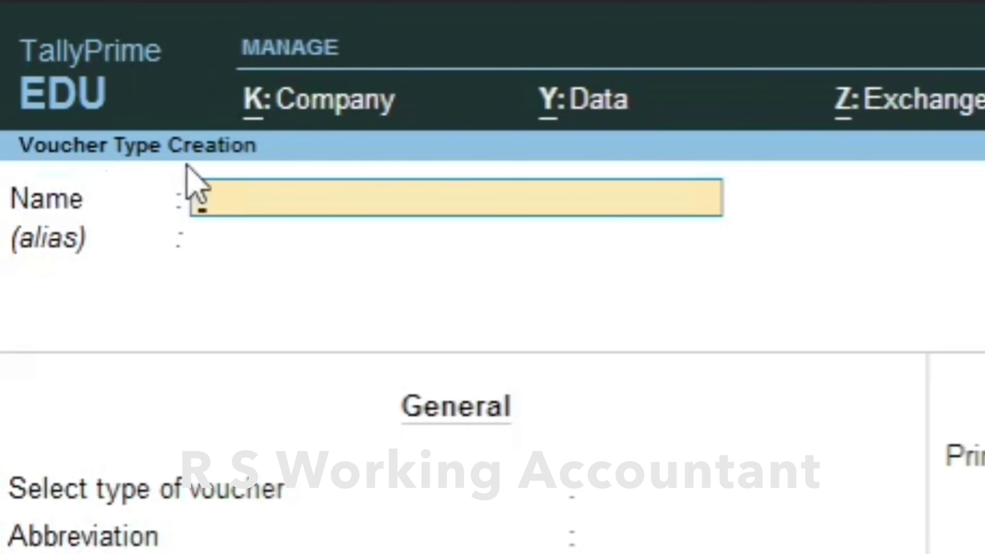
Name the new voucher type Petty Cash Voucher and leave its alias blank.
type("Petty")
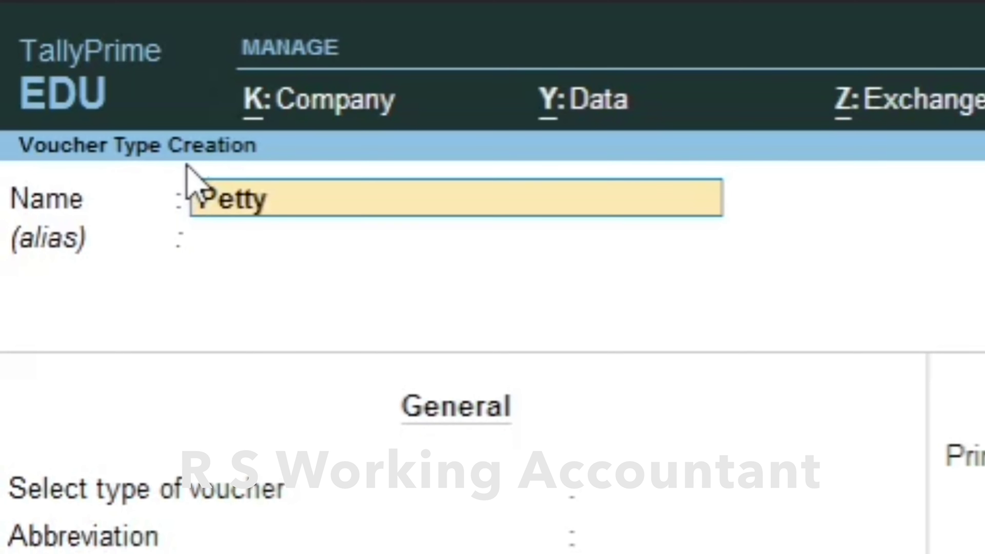
type(" Cash")
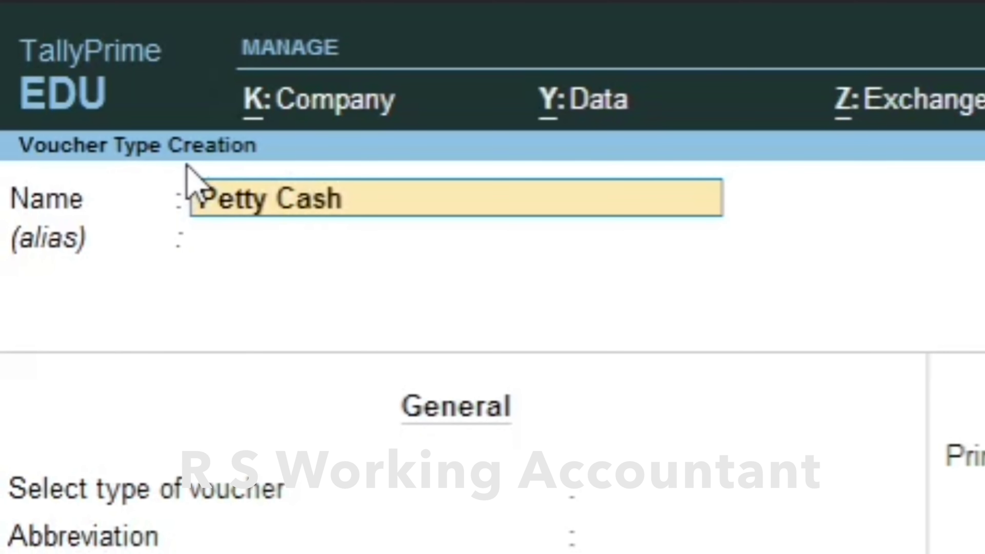
type(" Voucj")
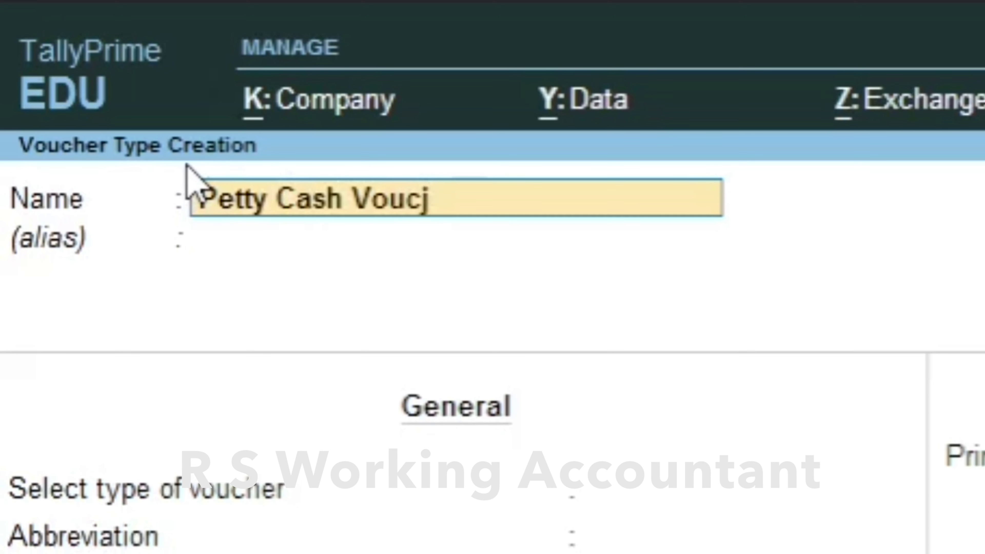
key("BackSpace")
type("her")
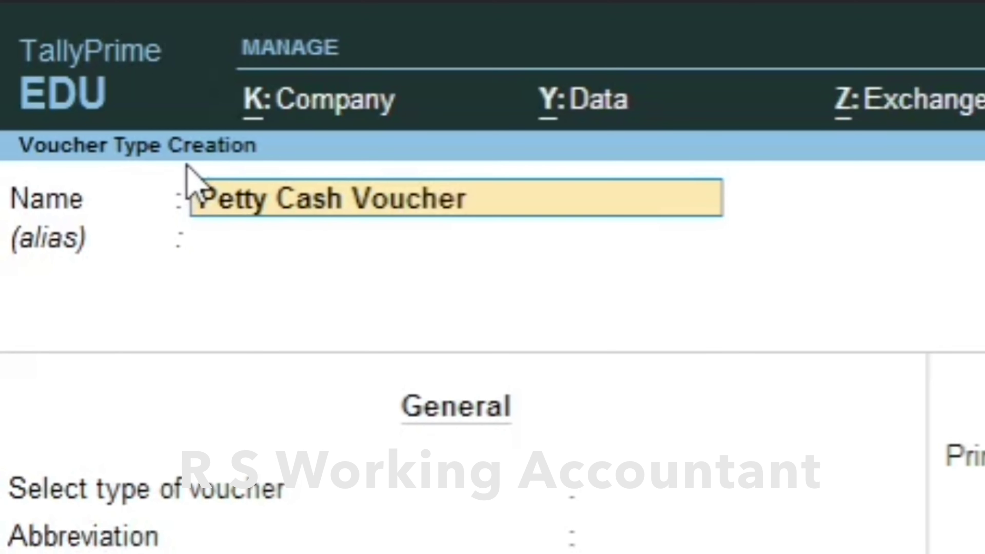
key("Return")
key("Return")
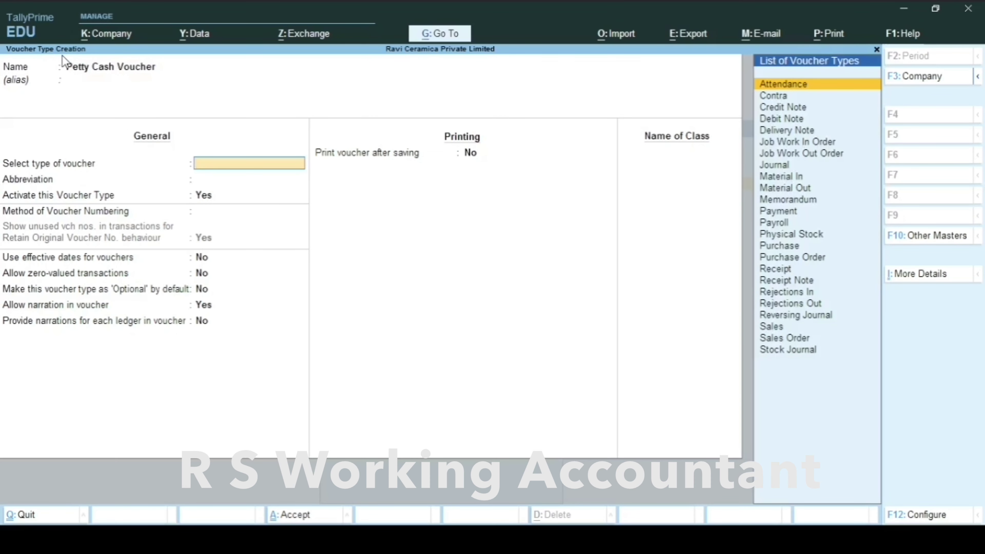
Base the voucher type on Payment, with abbreviation Pymt and Automatic numbering that retains the original voucher numbers.
type("Pay")
key("Return")
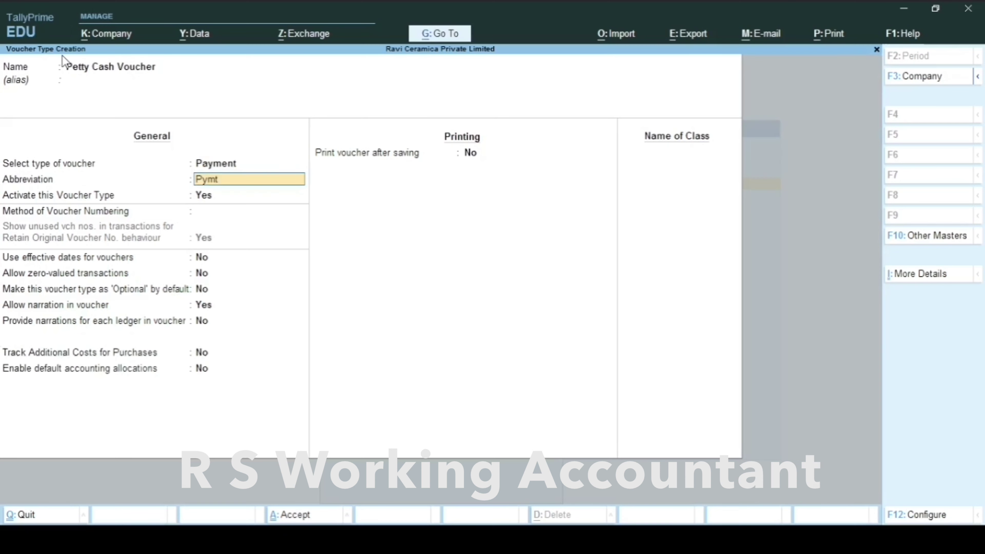
key("Return")
key("Return")
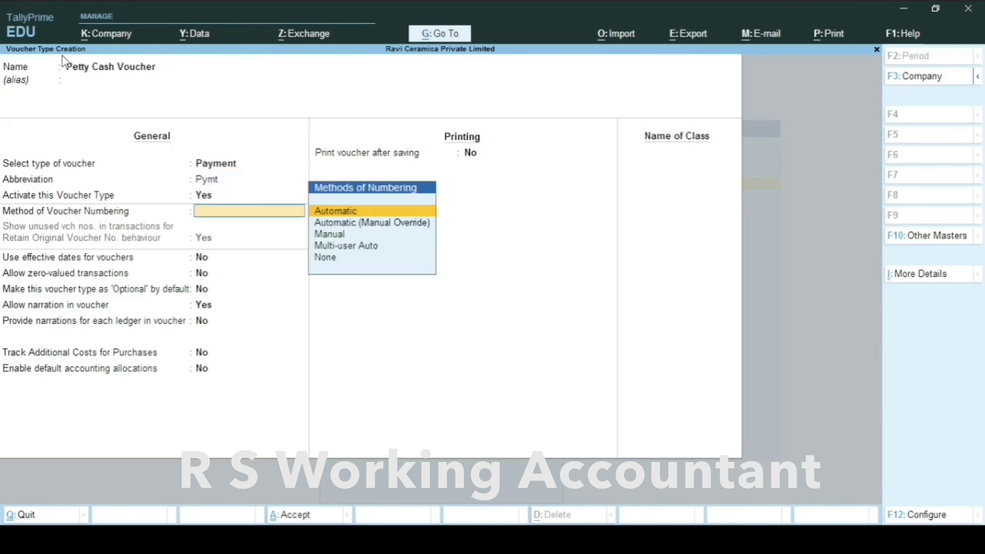
key("Return")
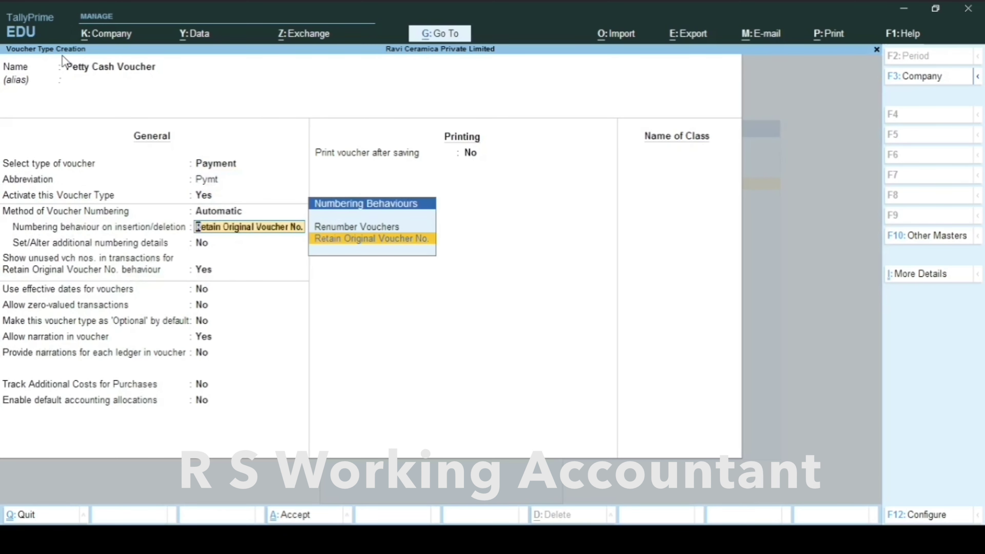
key("BackSpace")
key("Return")
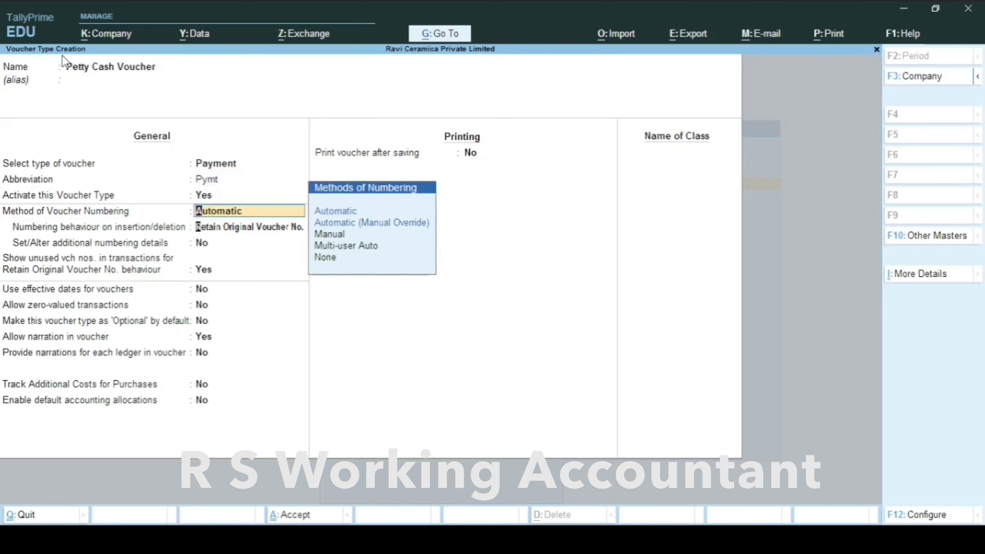
key("Return")
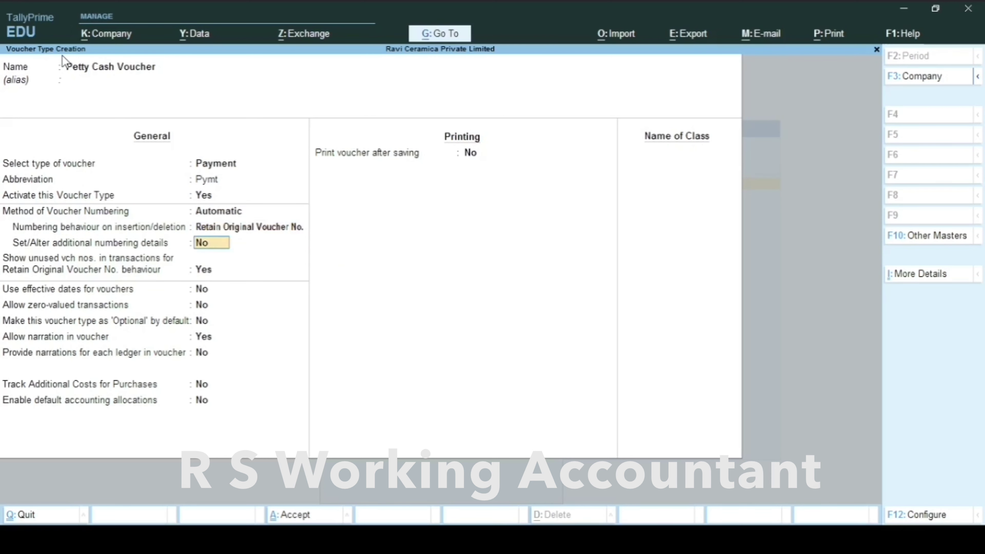
Save the Petty Cash Voucher type and return to the Gateway of Tally.
key("ctrl")
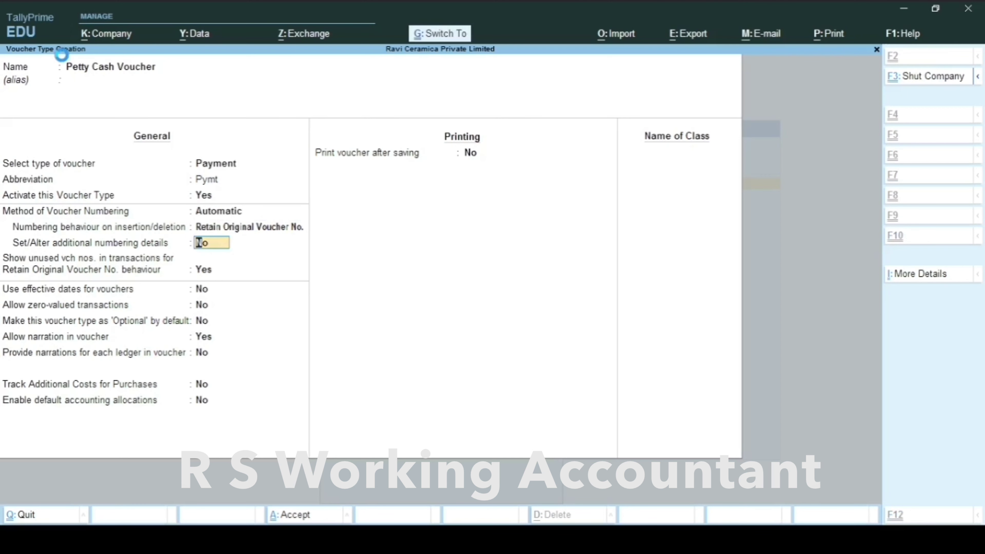
key("ctrl+a")
key("Escape")
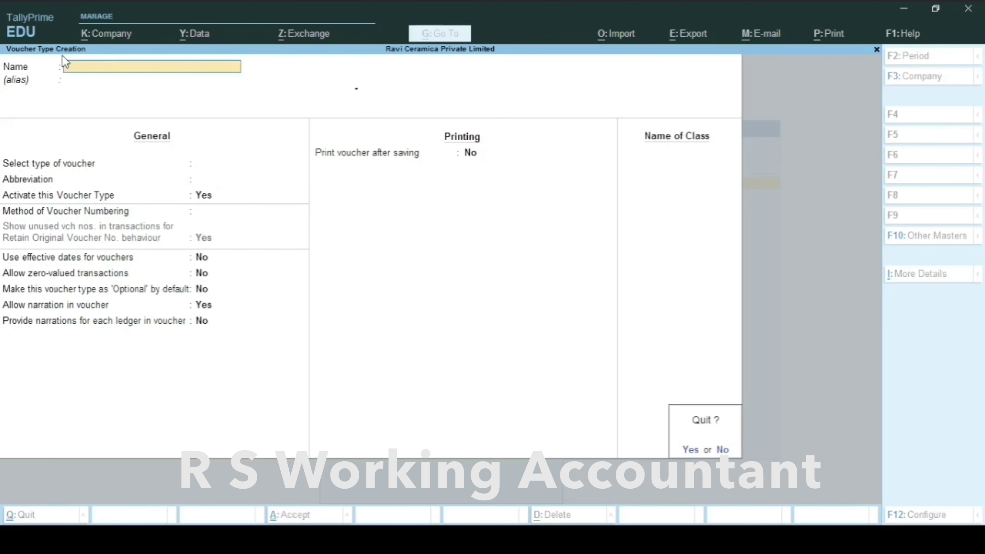
key("y")
key("Escape")
key("Escape")
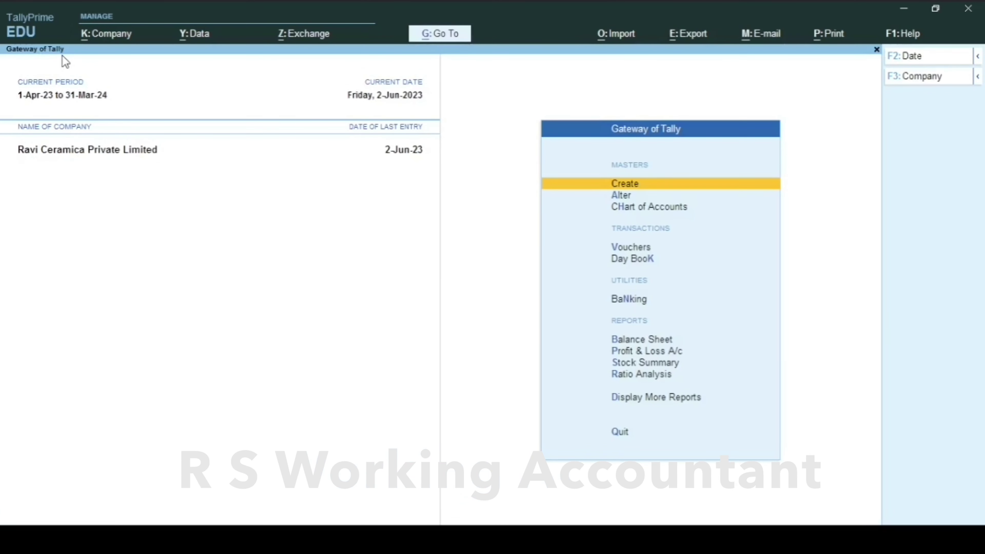
Start a new ledger master and name it Petty Cash, leaving the alias and description blank.
key("Return")
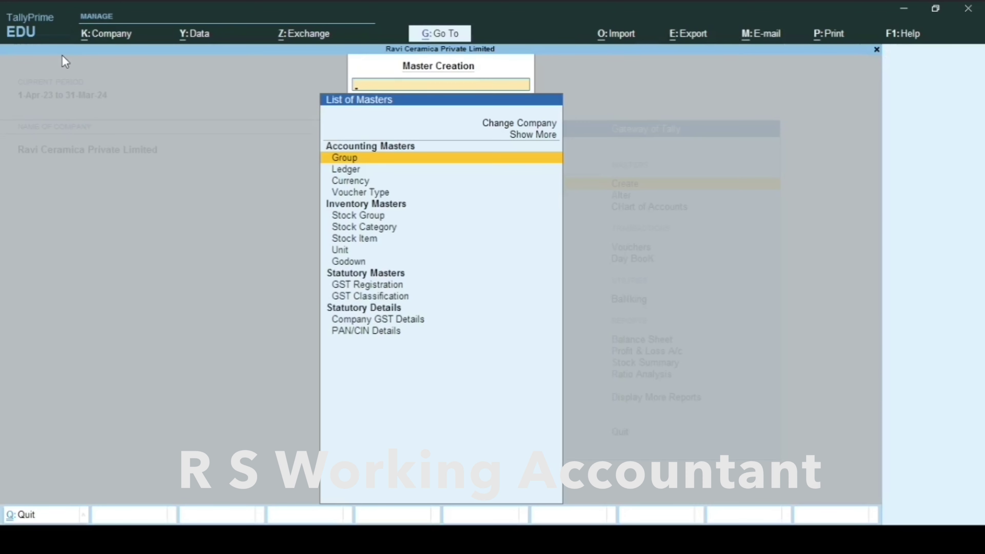
key("Down")
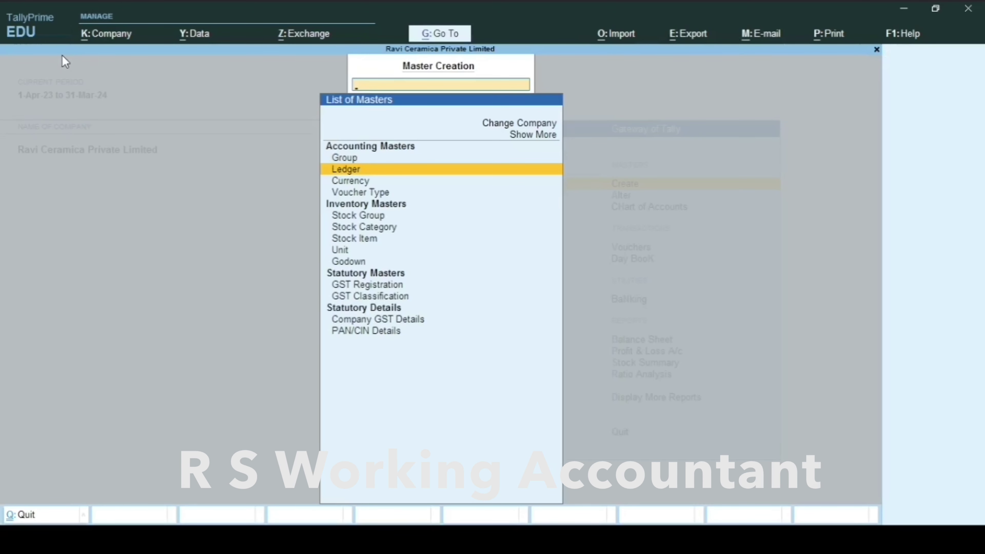
key("Return")
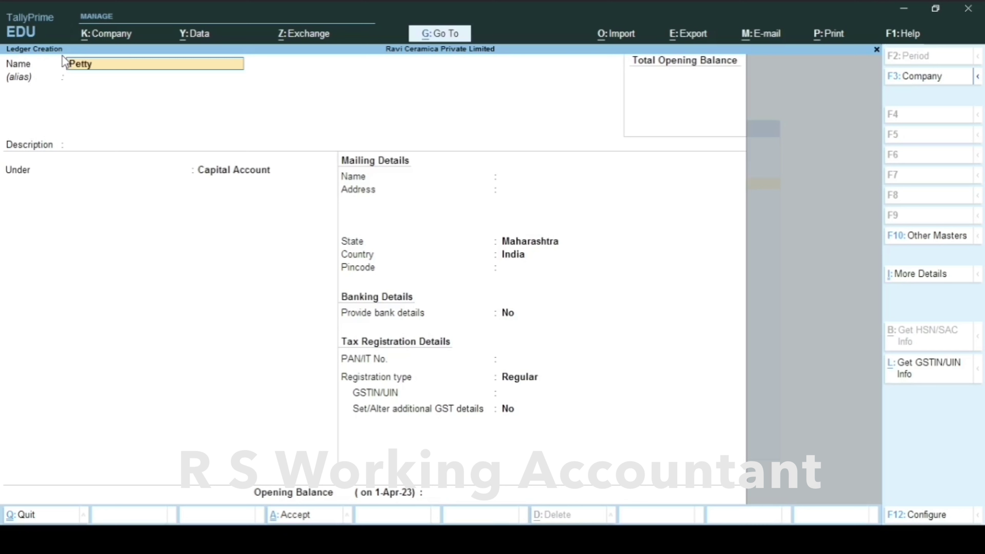
type("Petty Cash")
key("Return")
key("Return")
key("Return")
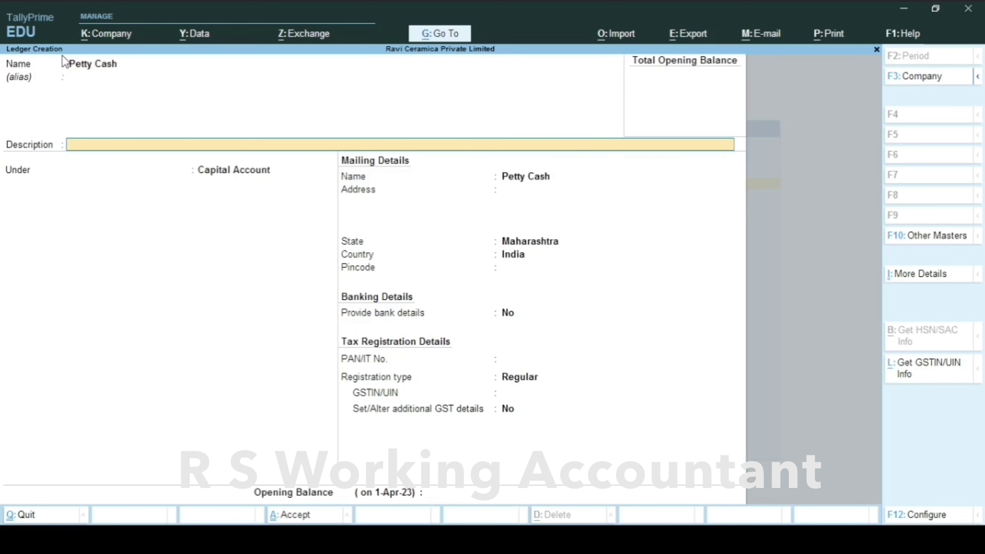
Group the Petty Cash ledger under Cash-in-Hand without an opening balance, save it, and return to the Gateway of Tally.
type("Cas")
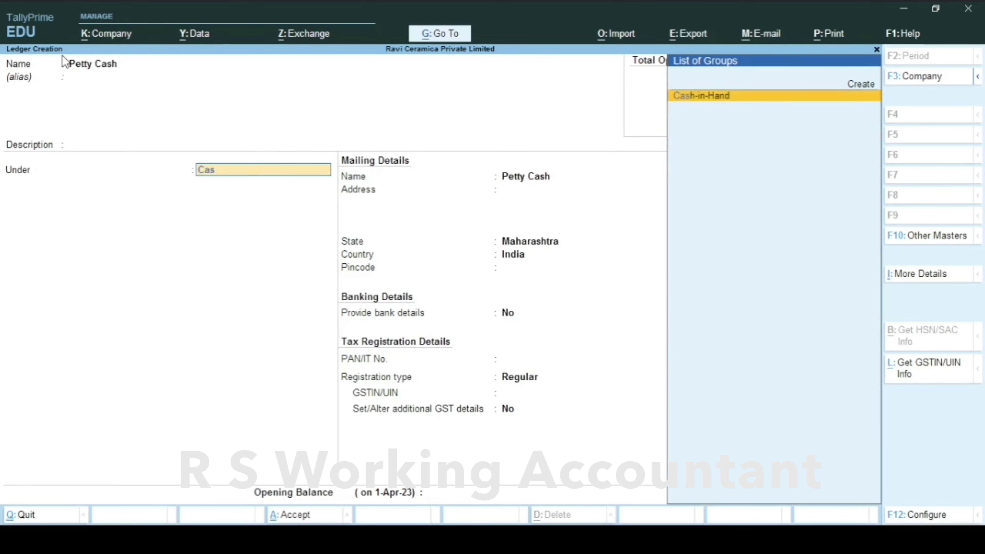
key("Return")
key("Return")
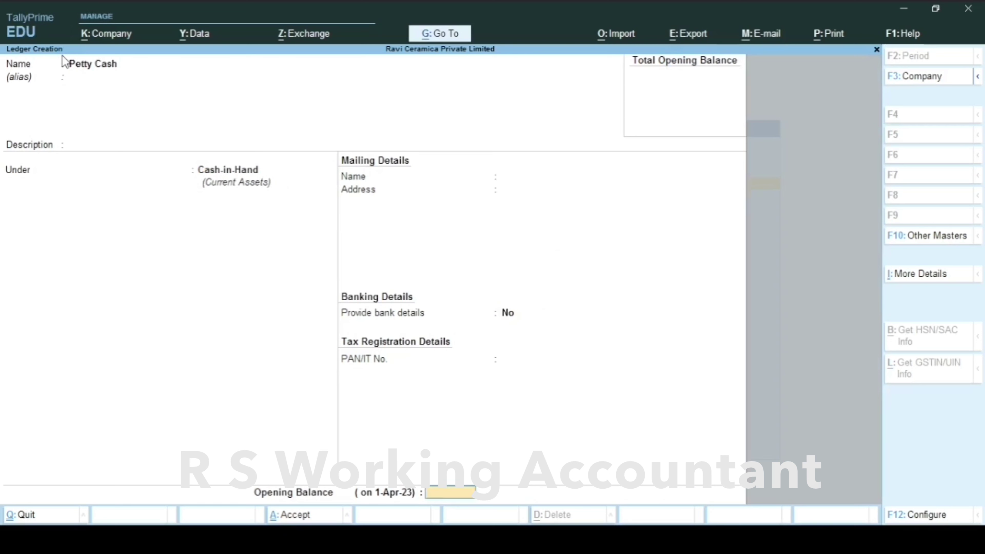
key("Return")
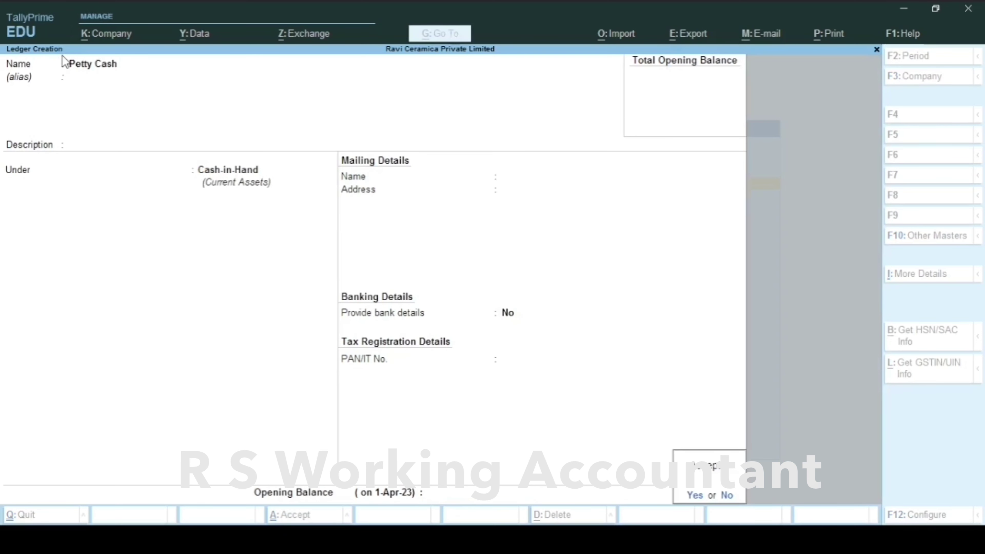
key("Return")
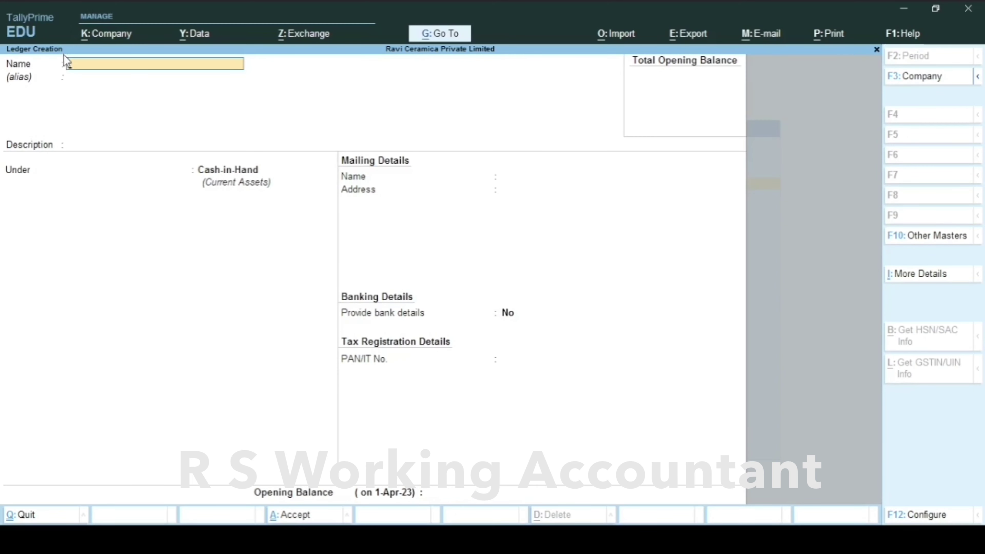
key("Escape")
key("Escape")
key("Escape")
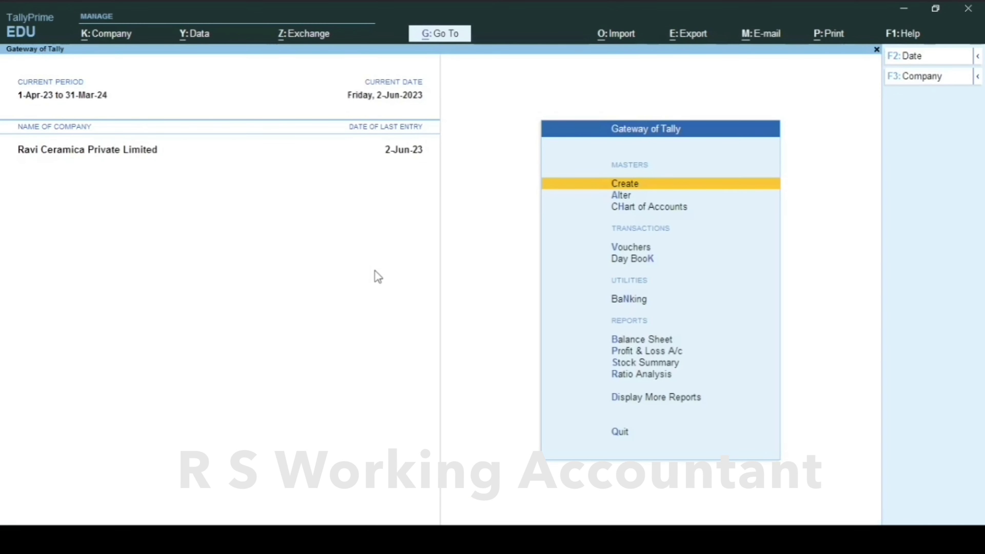
Check the cash accounts in the Cash/Bank Books summary, then return to the Gateway of Tally.
key("d")
key("a")
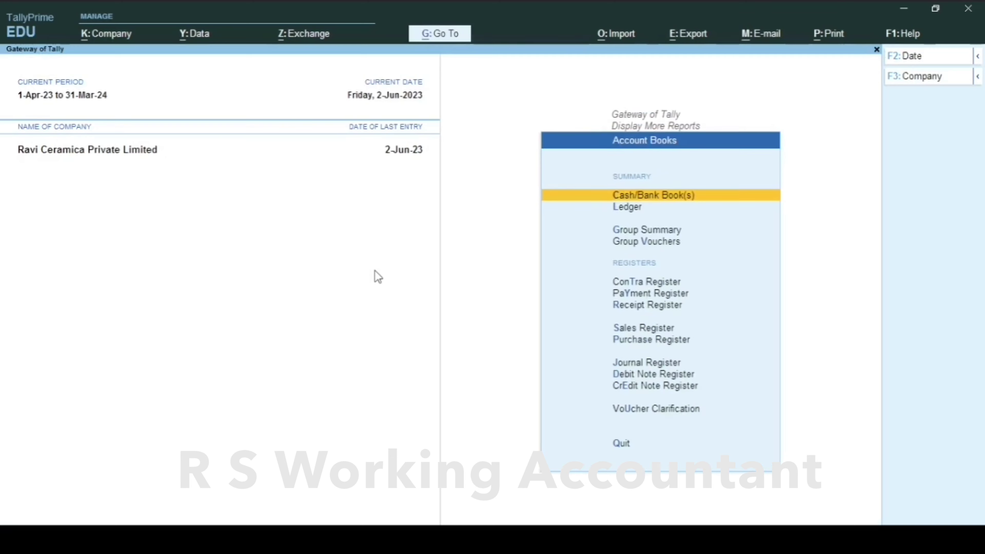
key("Return")
key("Down")
key("Escape")
key("Escape")
key("Escape")
key("Escape")
key("Escape")
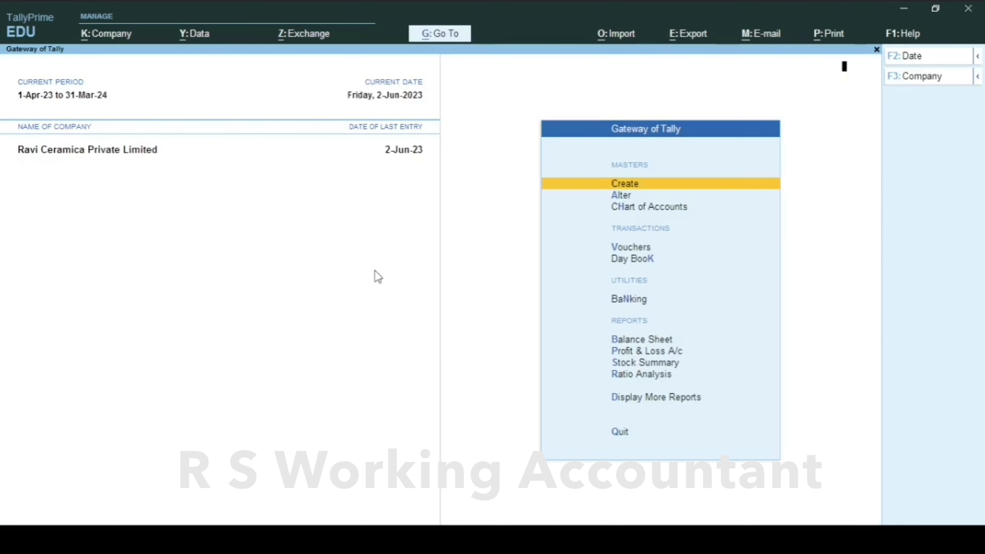
Open voucher entry and choose Petty Cash Voucher as the payment voucher type.
key("v")
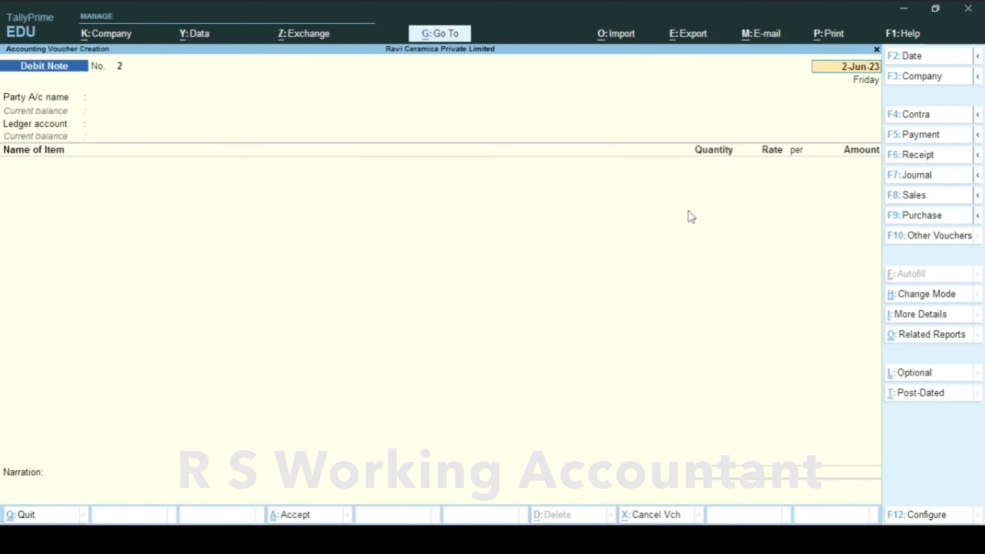
key("F5")
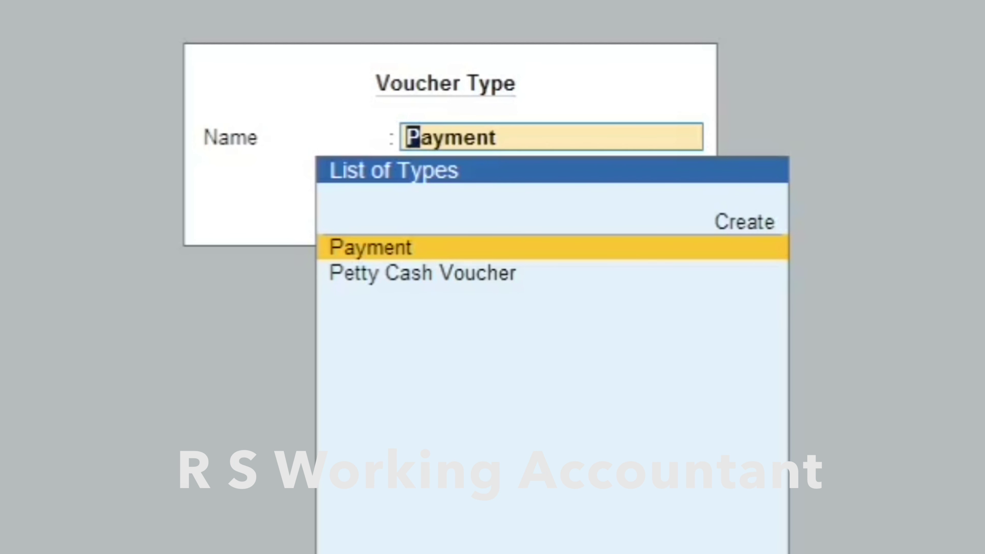
key("Down")
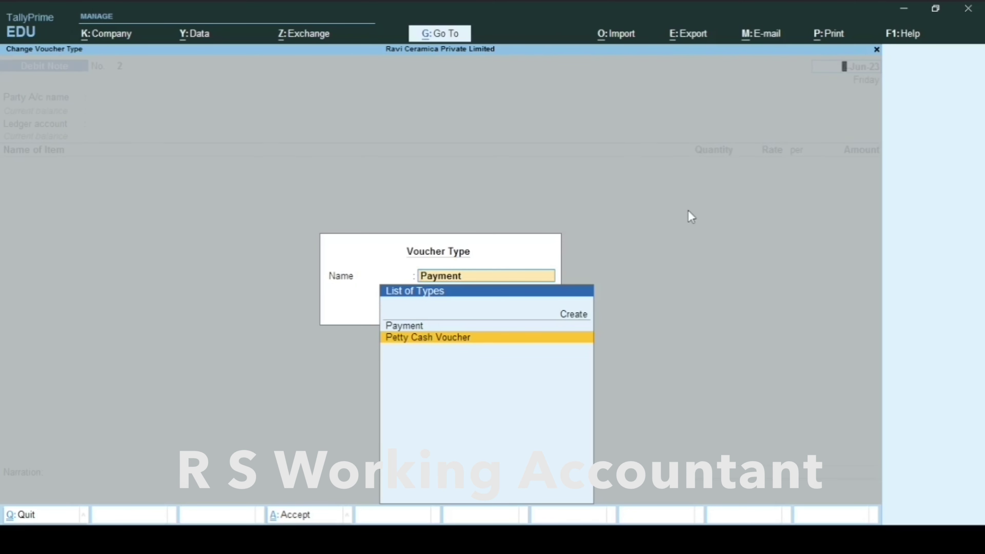
key("Return")
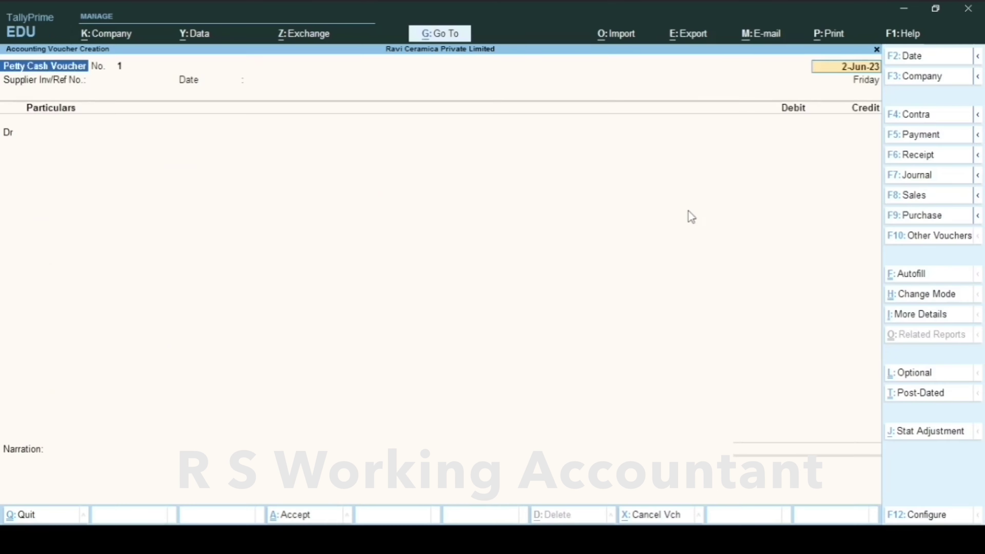
Set the date of the petty cash voucher to 1/5/23.
key("F2")
type("1/5")
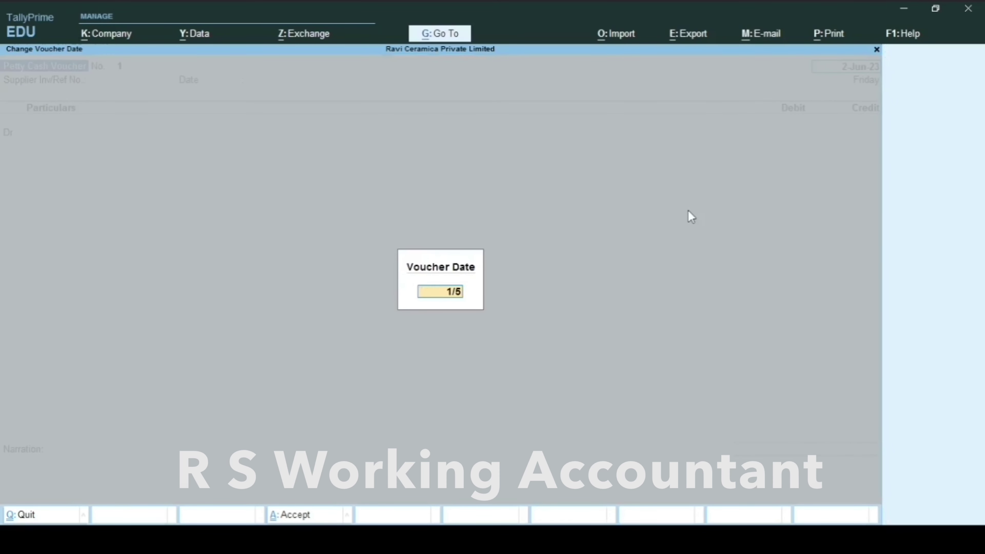
type("/23")
key("Return")
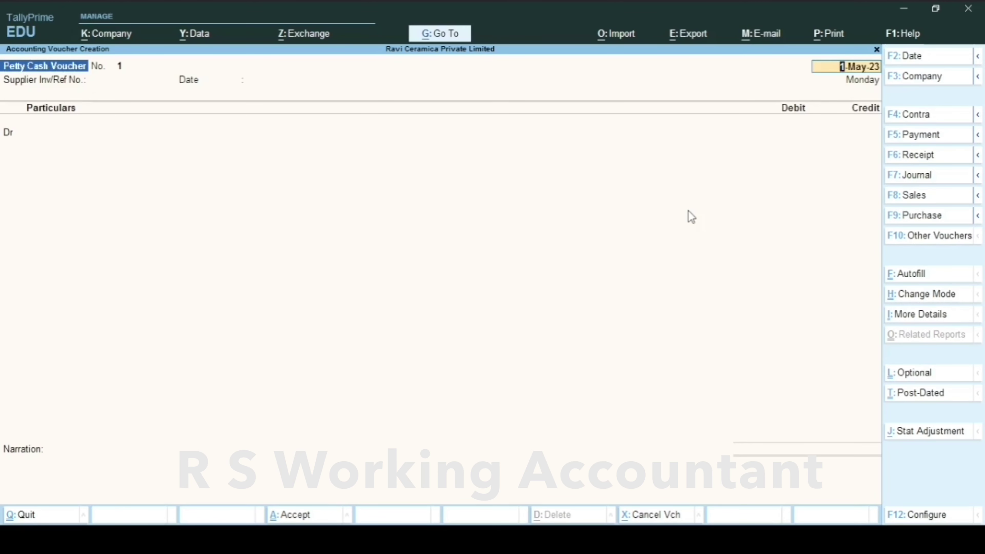
Enter supplier reference number 1 and keep 1-May-23 as its date on the petty cash voucher.
key("Return")
type("1")
key("Return")
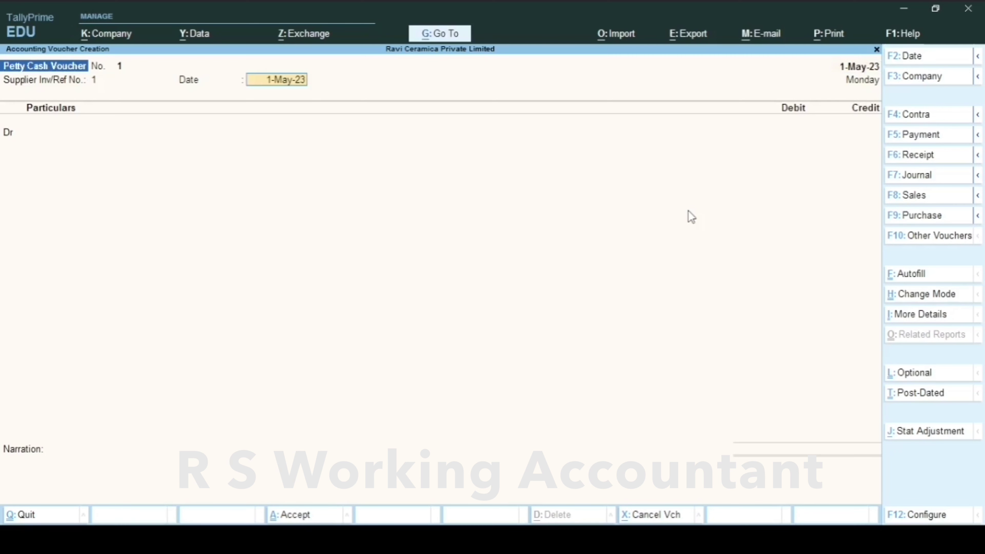
key("Return")
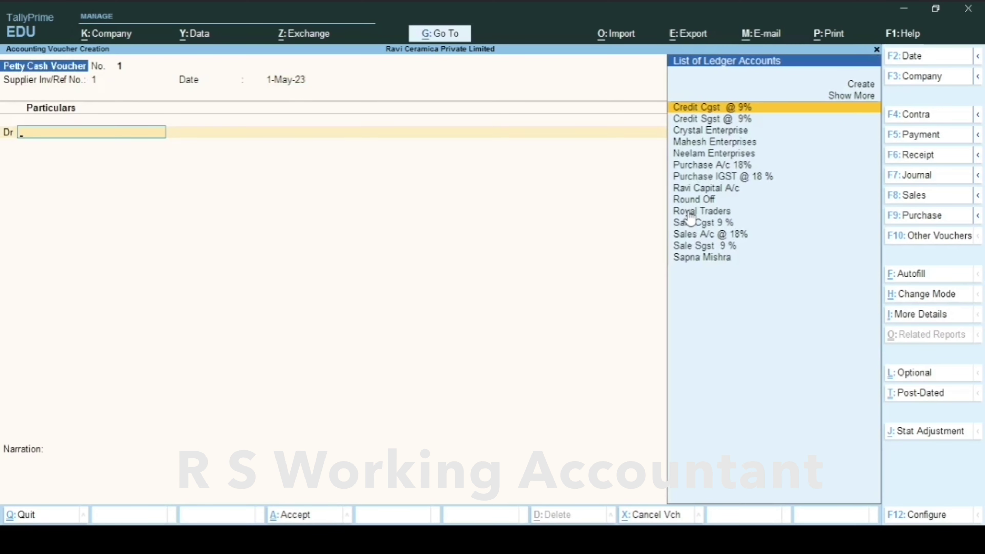
Create a new ledger from the first debit line and name it Conveyance Expenses.
key("alt+c")
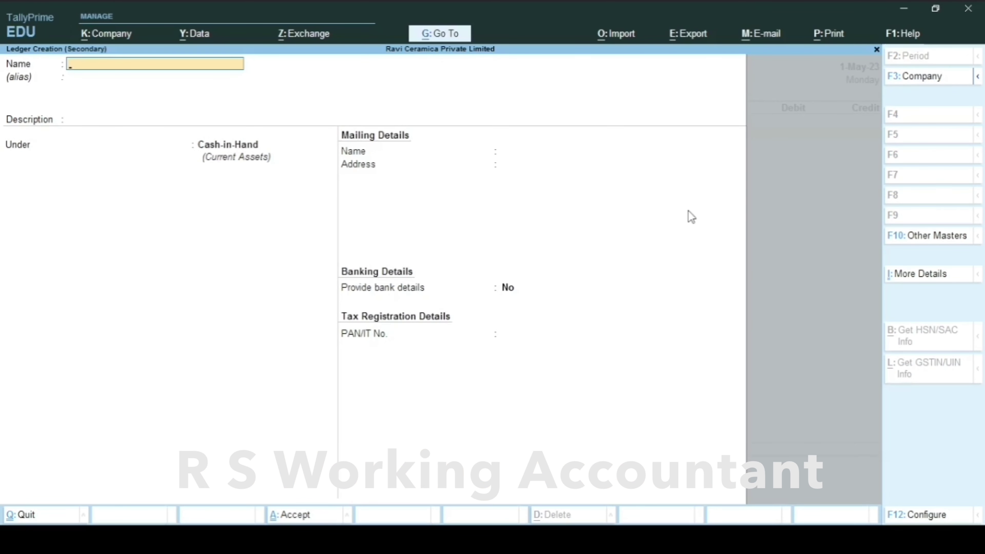
type("Conveyance Expenses")
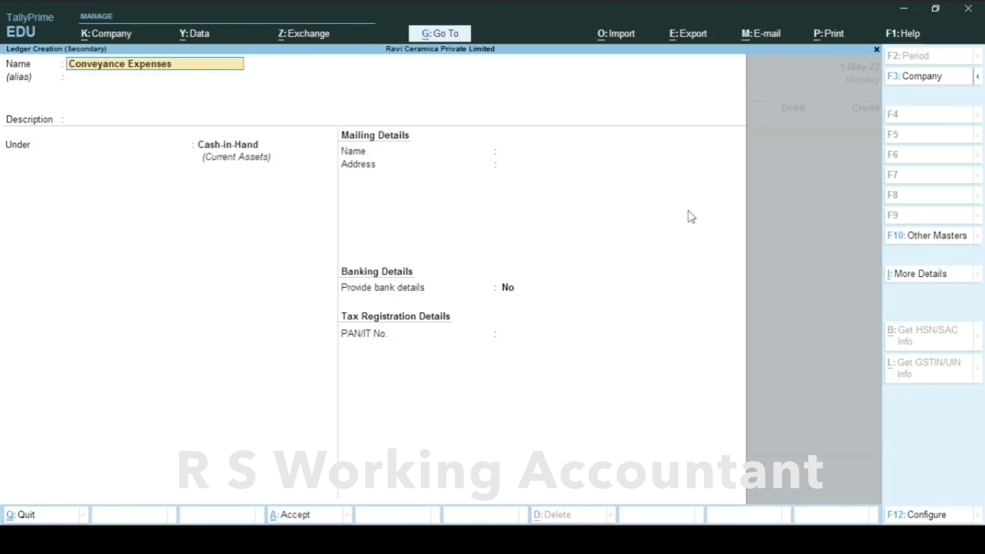
key("Return")
key("Return")
key("Return")
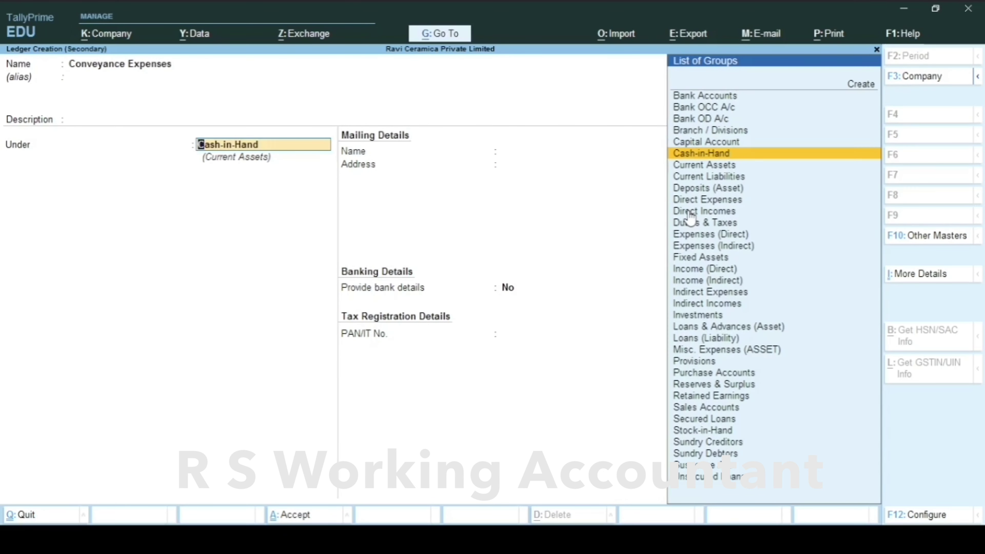
Group the Conveyance Expenses ledger under Indirect Expenses, leave the ledger type Not Applicable, and save it.
type("In")
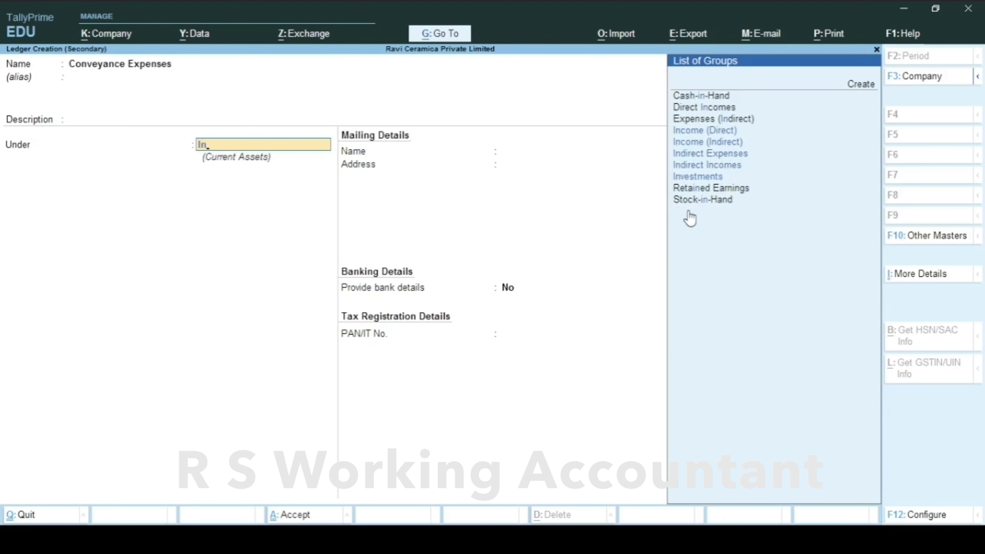
key("Down")
key("Down")
key("Down")
key("Down")
key("Down")
key("Return")
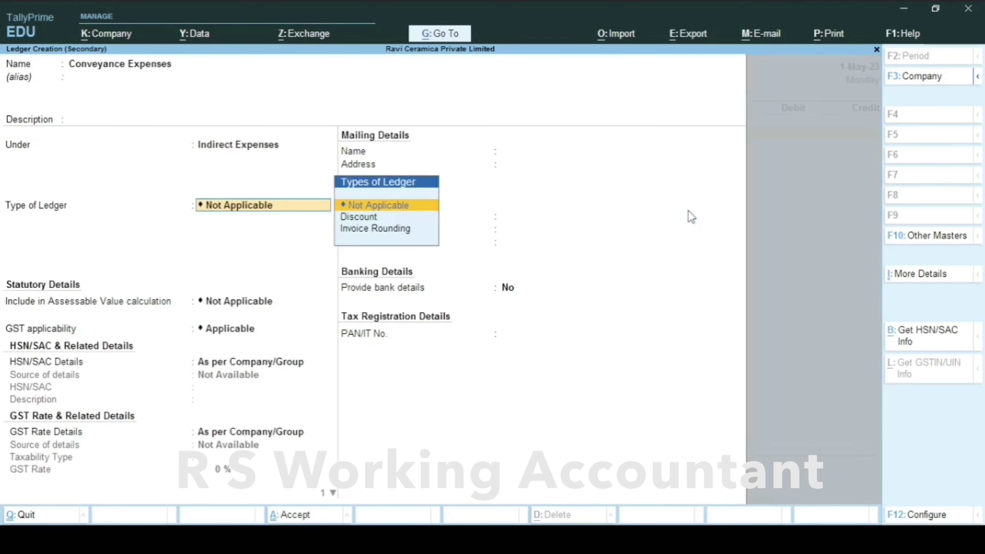
key("Return")
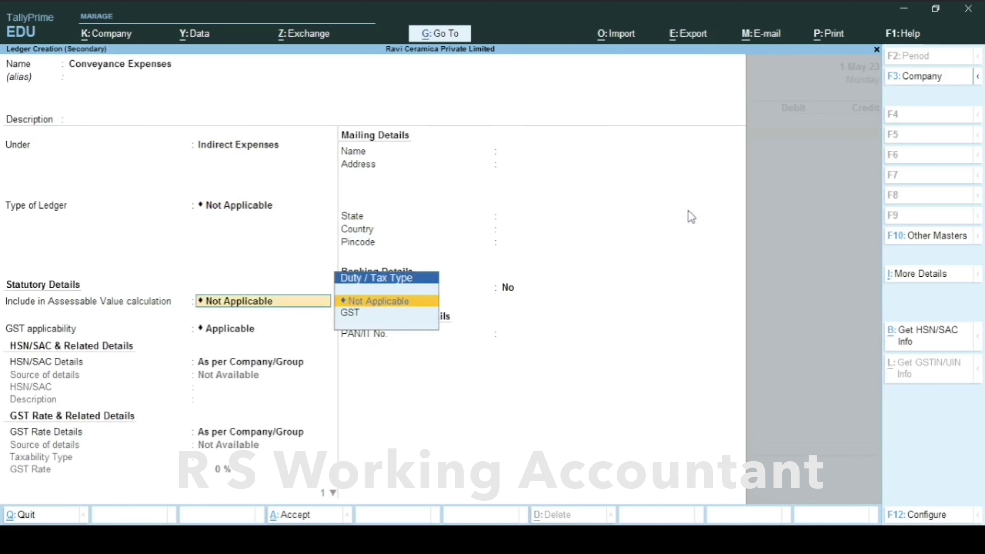
key("ctrl+a")
key("Return")
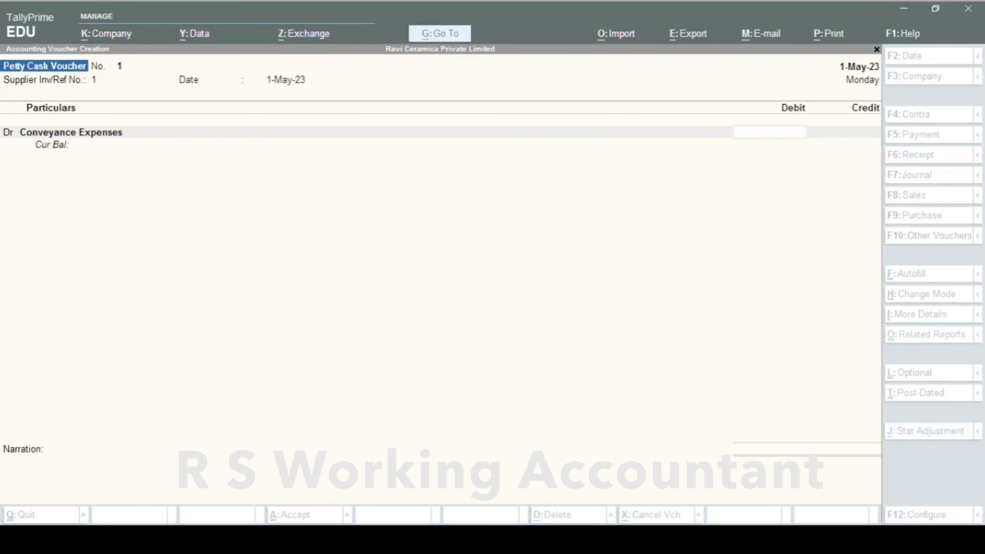
Debit Conveyance Expenses with 300.
type("3000")
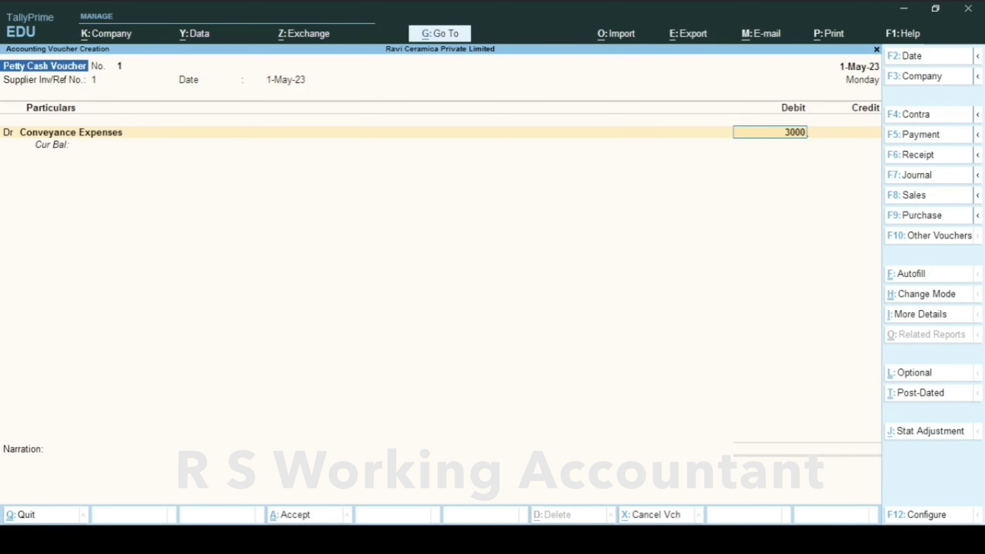
key("BackSpace")
key("Return")
Add a second debit line and create a new ledger for it named Staff Welfare Expenses.
type("d")
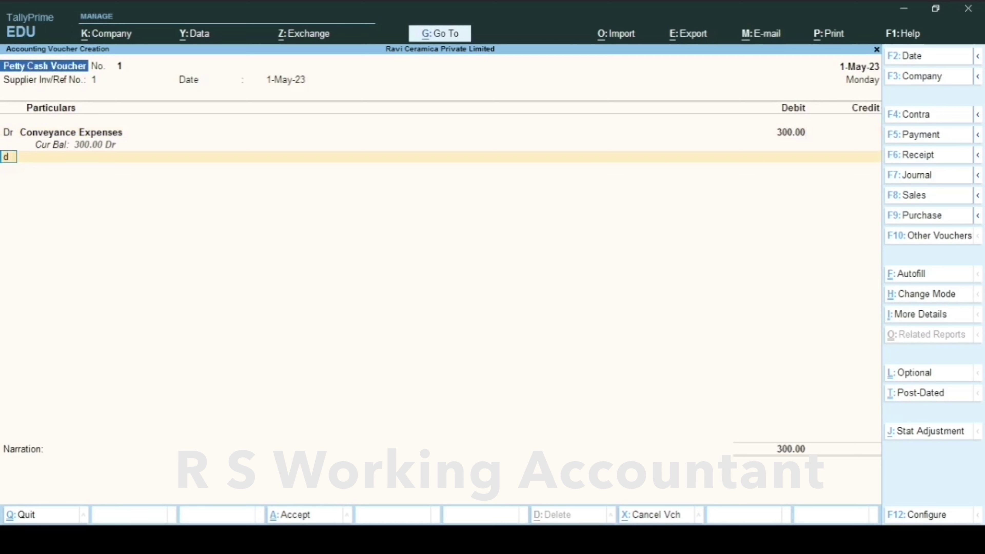
key("Return")
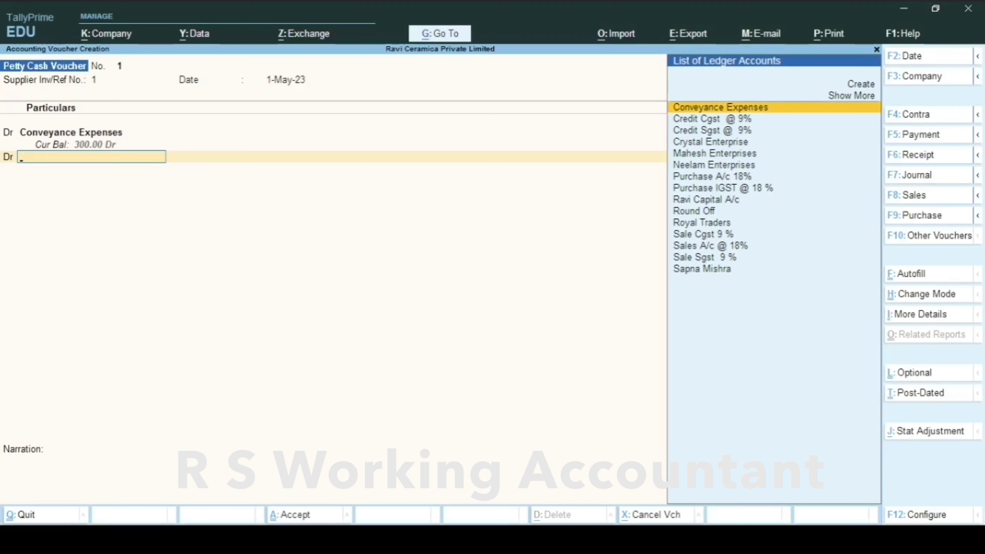
key("alt+c")
type("Staff We")
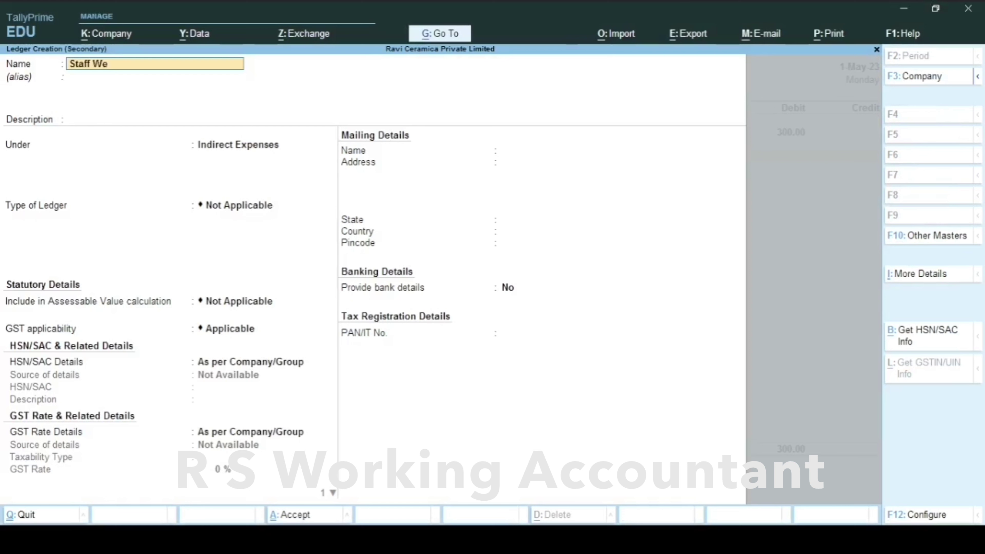
type("lfare")
key("BackSpace")
key("BackSpace")
type("e Expenses")
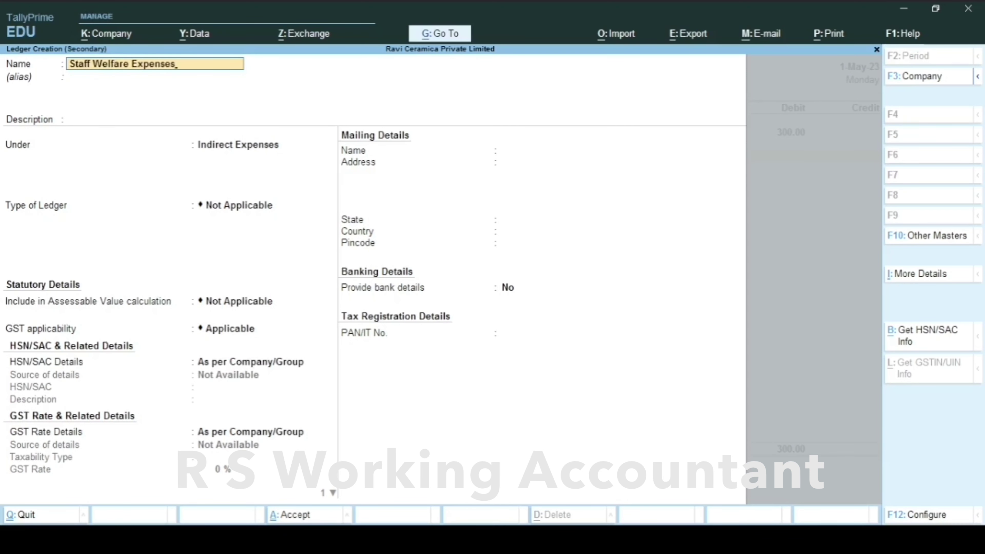
Save the Staff Welfare Expenses ledger under Indirect Expenses and debit it with 600.
key("Return")
key("Return")
key("Return")
key("Return")
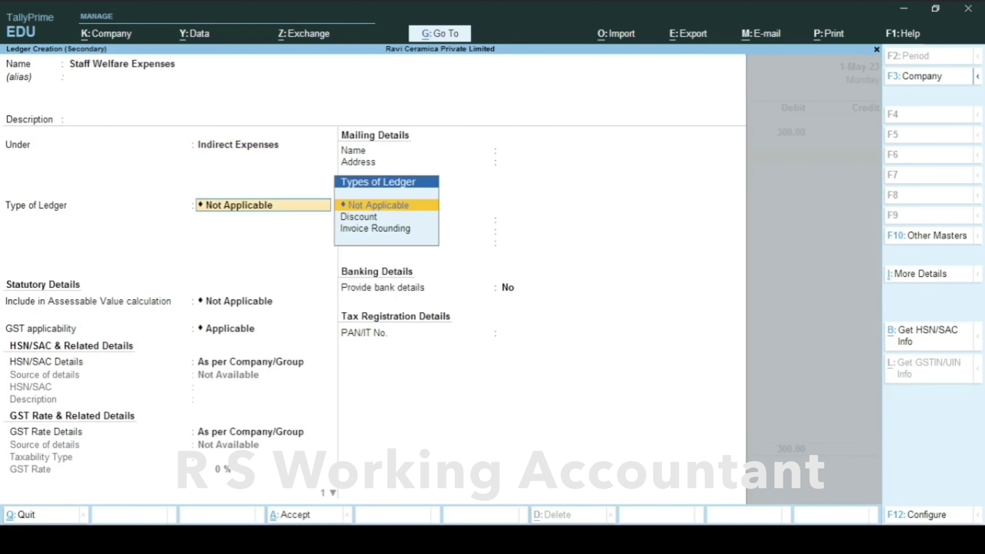
key("ctrl+a")
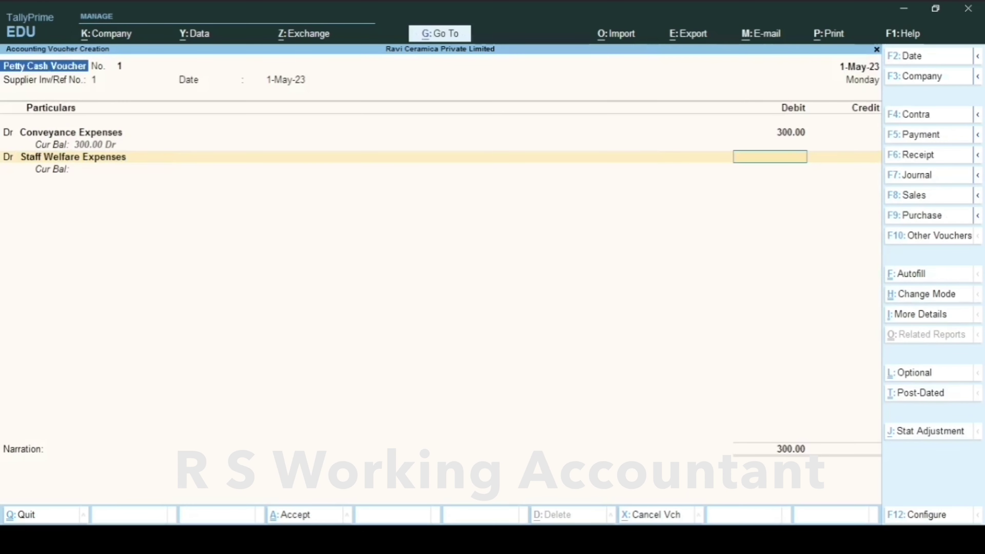
type("600")
key("Return")
Add a third debit line and create its ledger Tea Expenses under Indirect Expenses.
type("d")
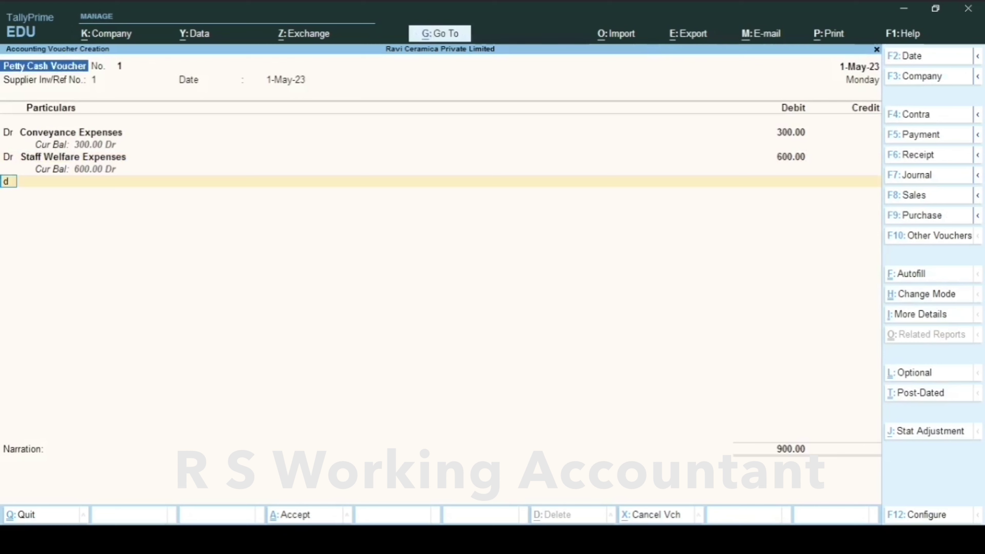
key("Return")
key("alt+c")
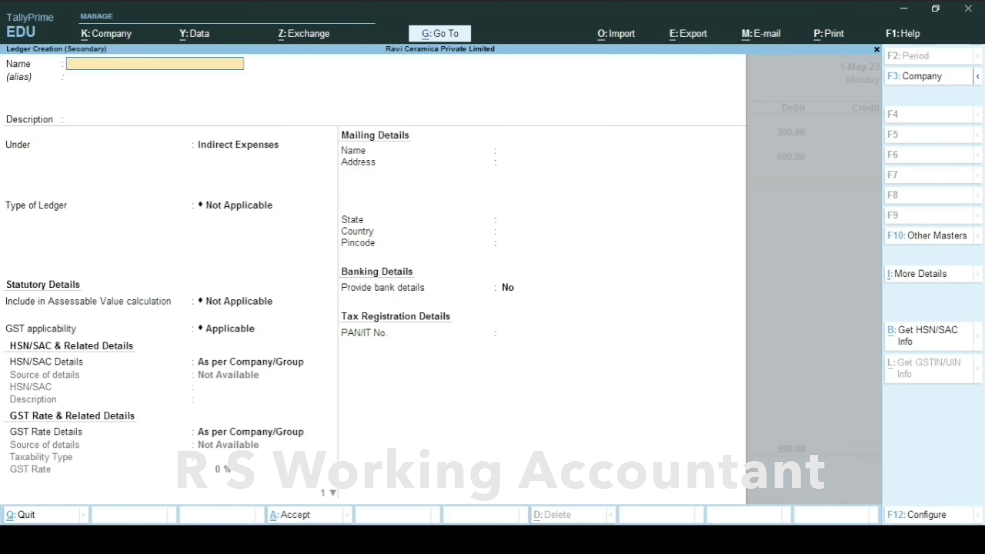
type("Tea Expenses")
key("Return")
key("Return")
key("Return")
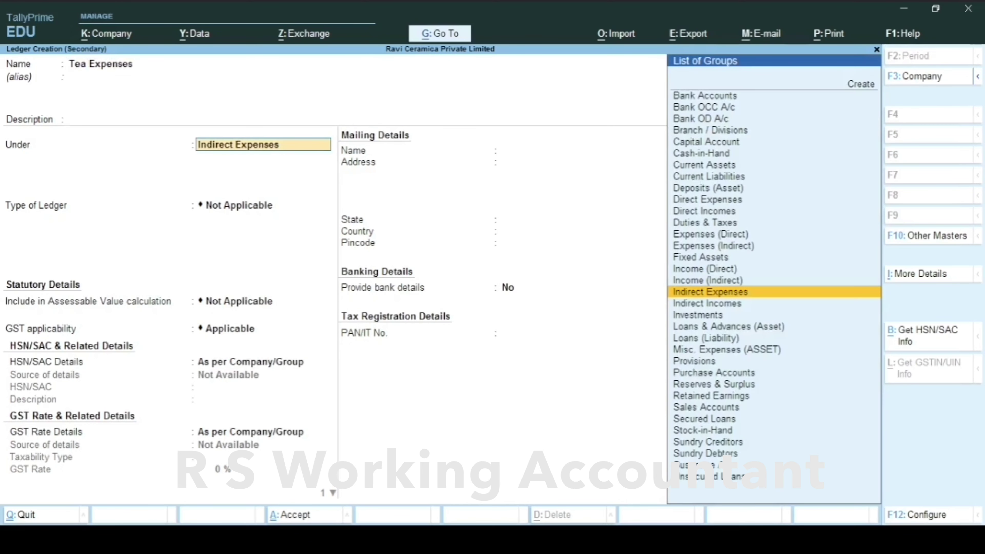
key("Return")
key("ctrl")
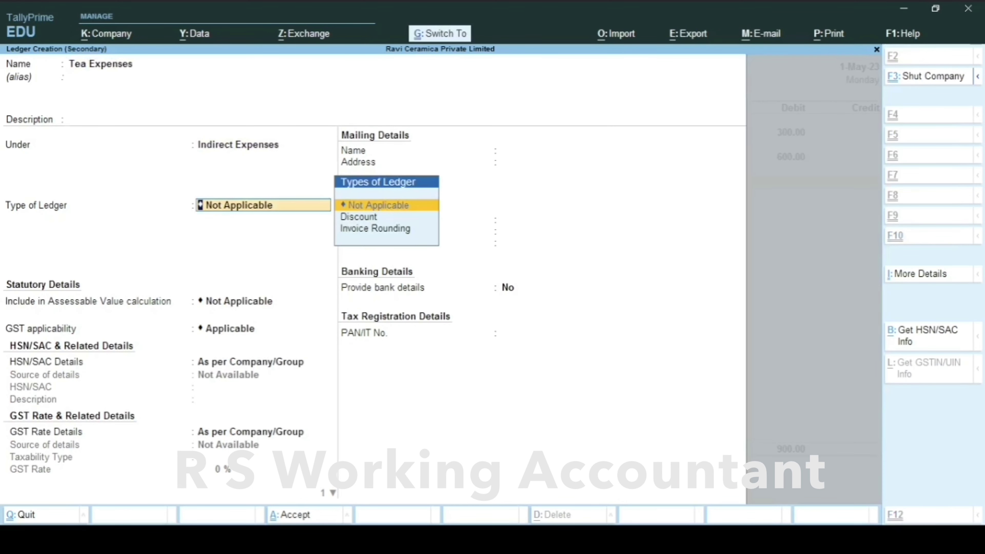
key("ctrl+a")
Debit Tea Expenses with 100 and add a credit line to the voucher.
type("100")
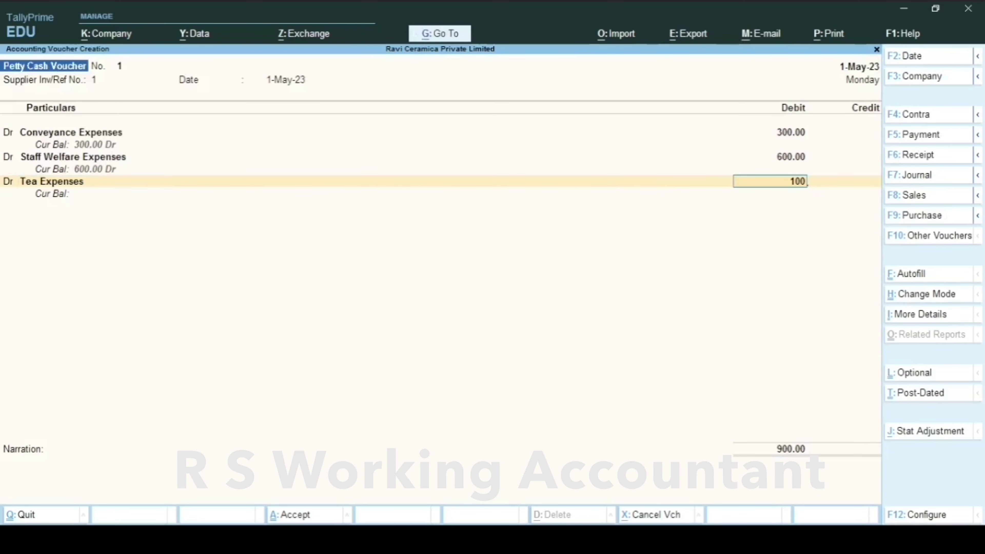
key("Return")
type("c")
key("Return")
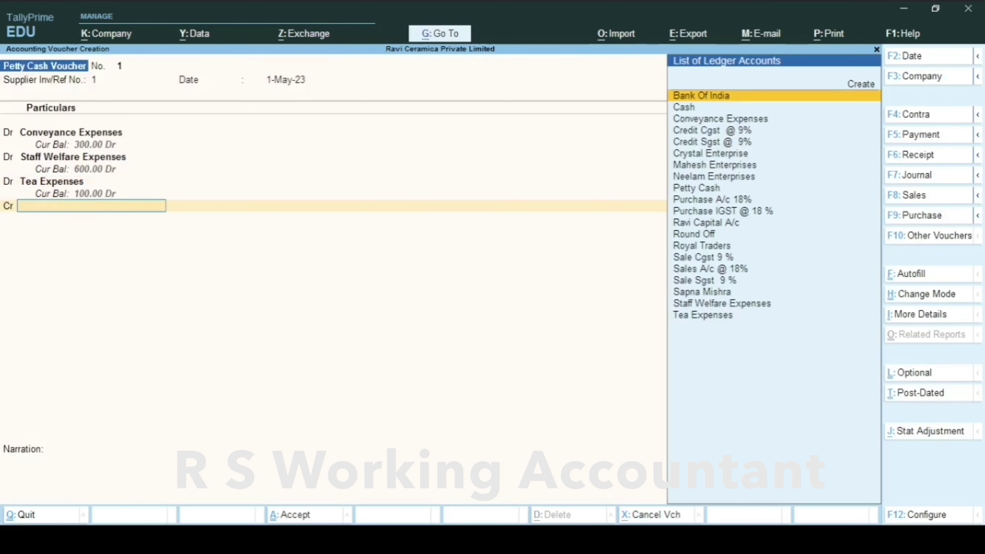
Credit the Petty Cash ledger with 1,000.00 and continue to the narration.
type("Pe")
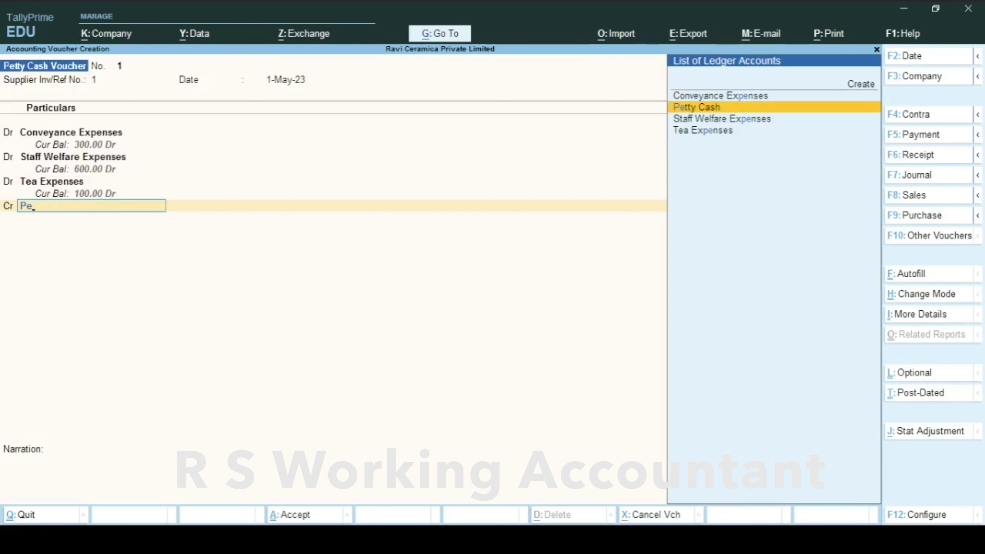
key("Return")
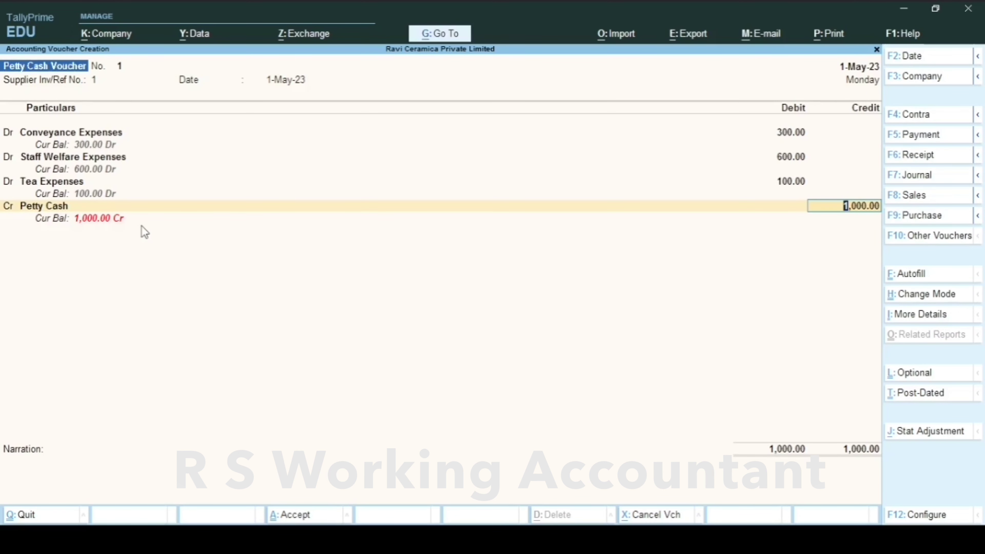
key("Return")
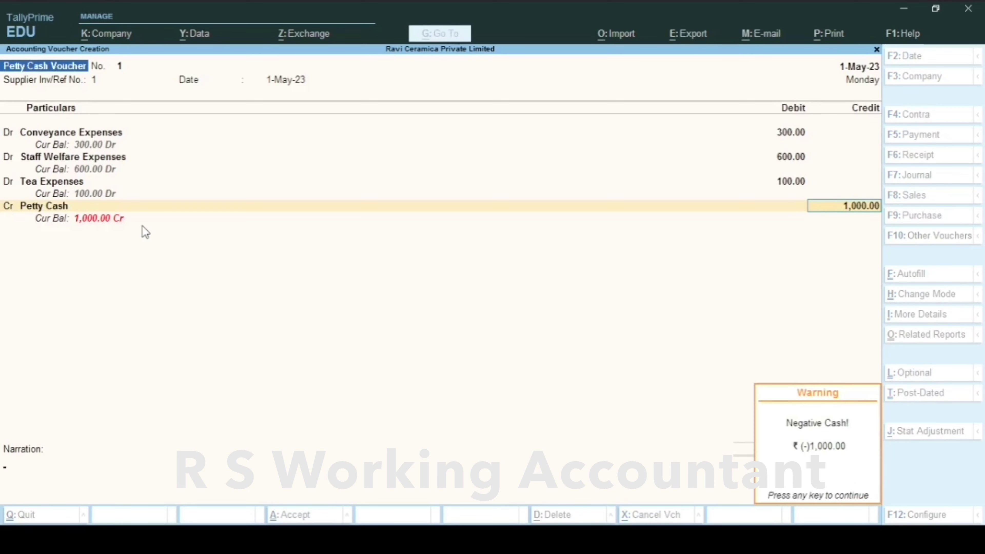
key("Return")
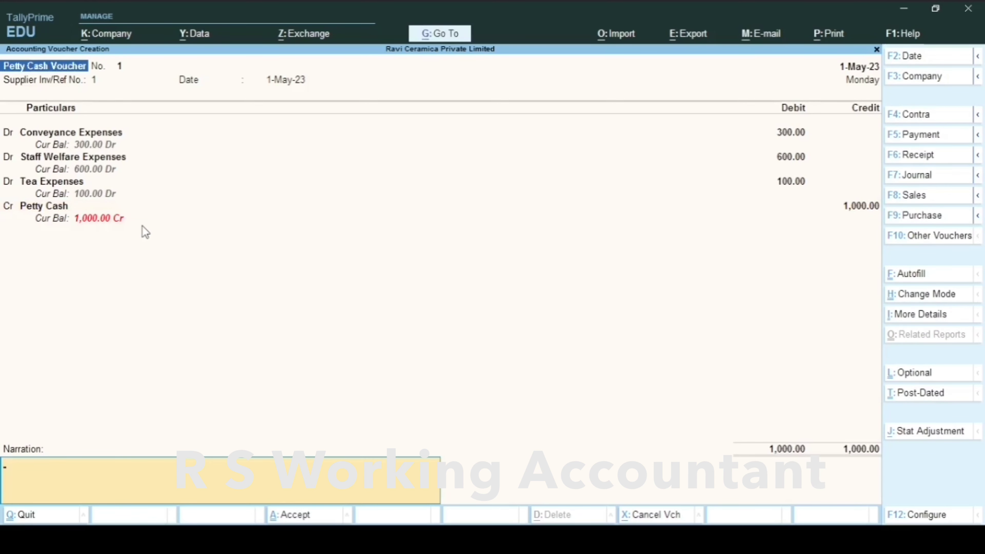
Change the credited ledger to Cash with an amount of 1,000.00.
key("BackSpace")
key("BackSpace")
type("Cas")
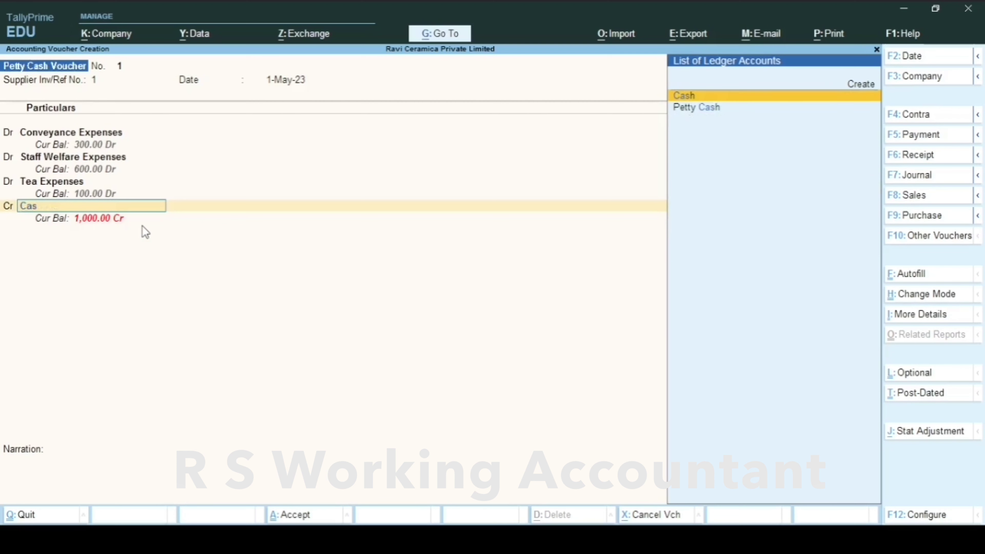
key("Return")
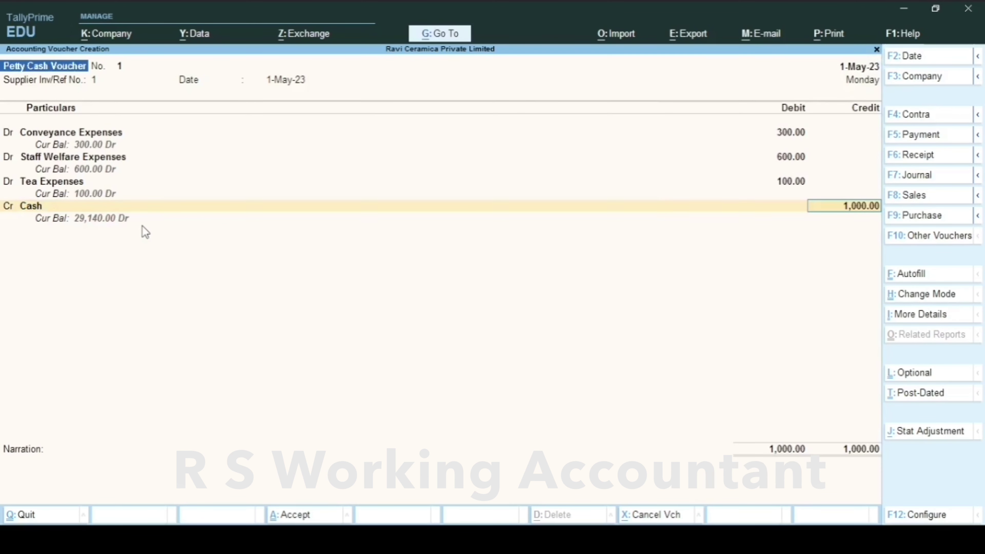
key("Up")
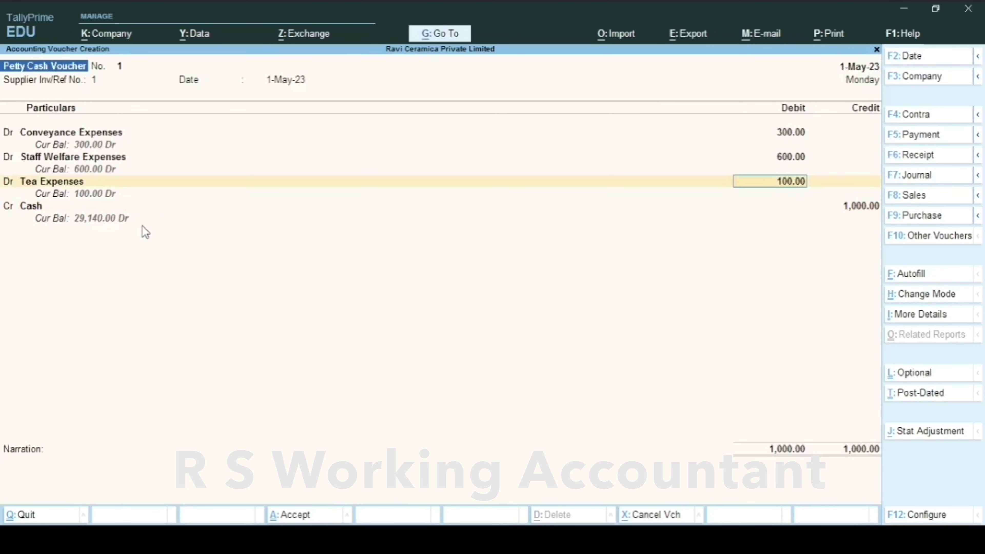
key("Return")
key("Return")
type("Cas")
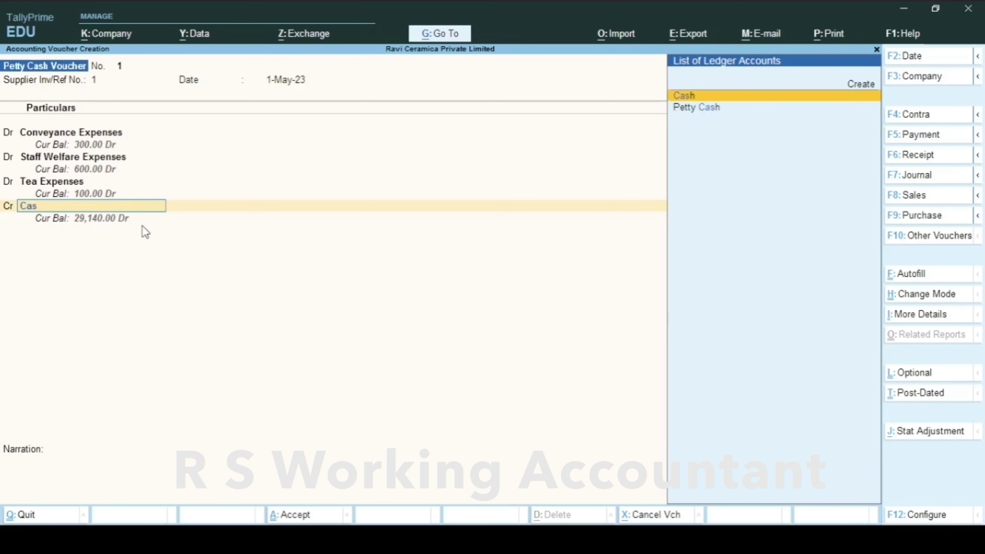
key("Return")
key("Return")
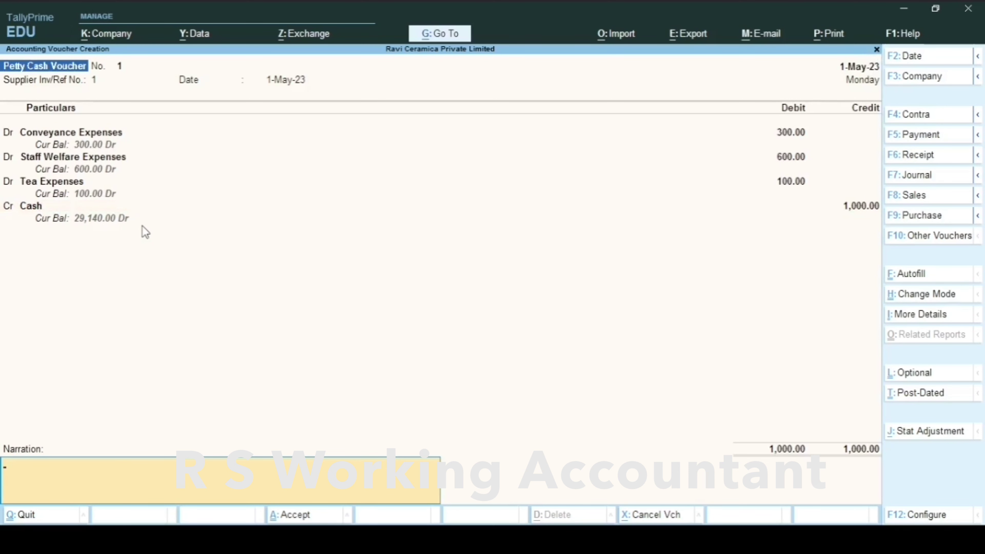
Accept the petty cash voucher without a narration and return to the Gateway of Tally.
key("Return")
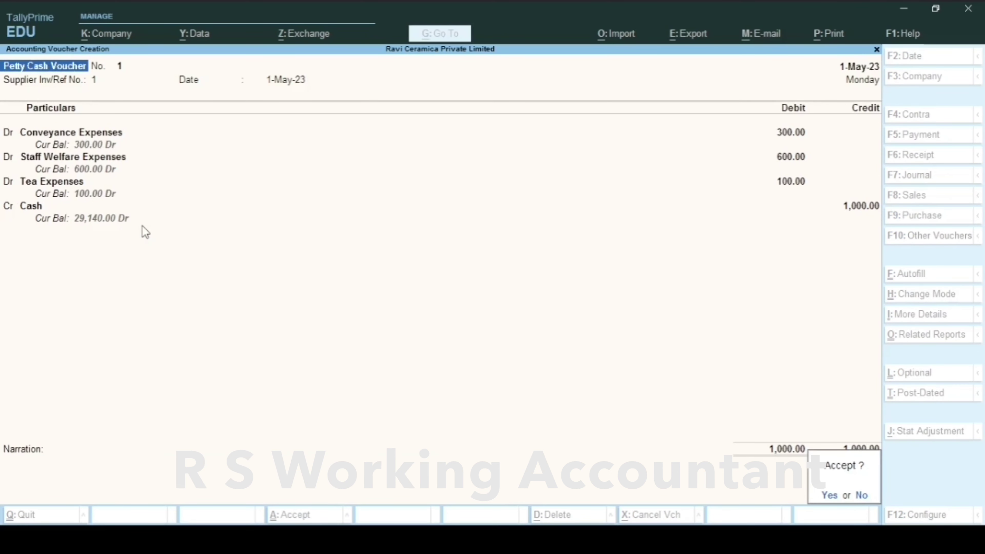
key("Return")
key("Escape")
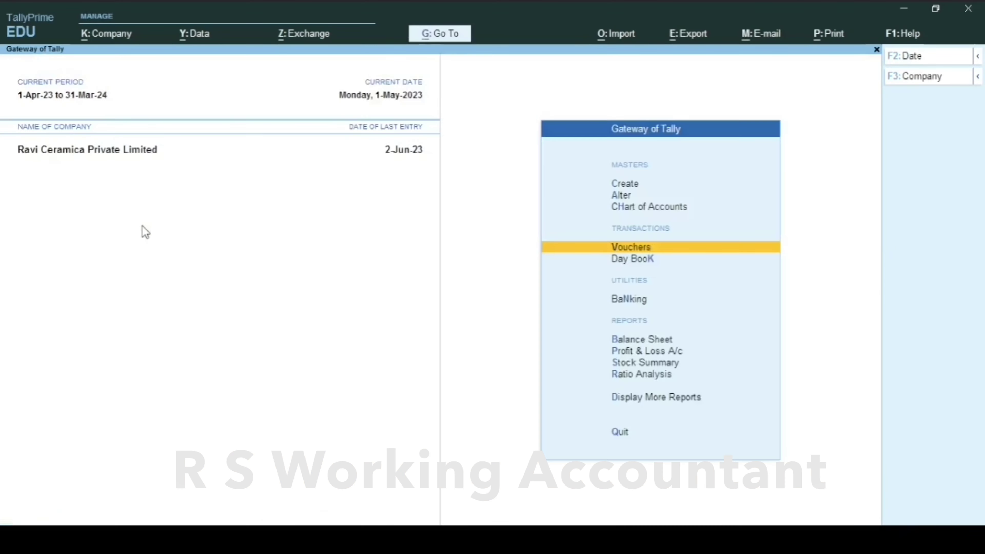
Open the Cash/Bank Books summary and check the Cash ledger under Cash-in-Hand.
key("Up")
key("Up")
key("Up")
key("d")
key("a")
key("Return")
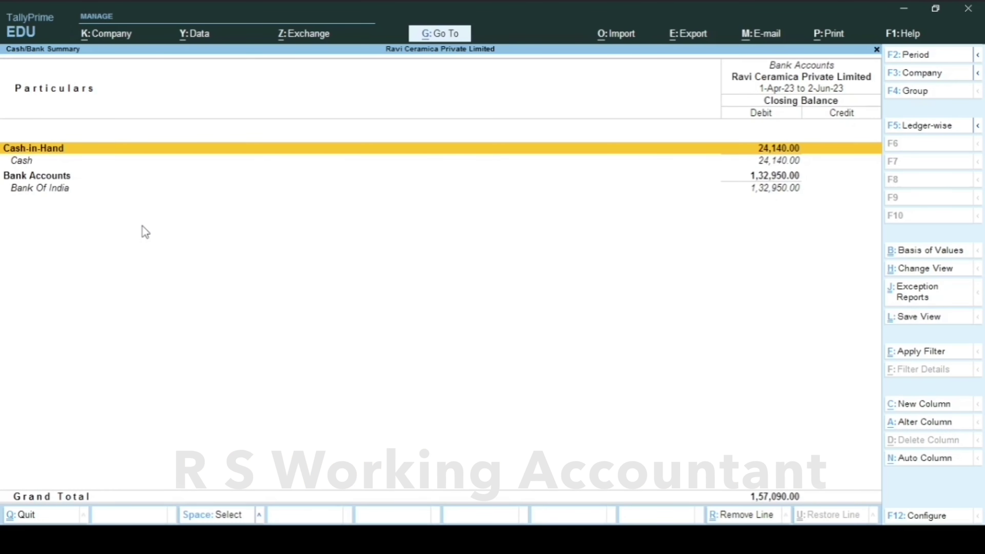
key("Down")
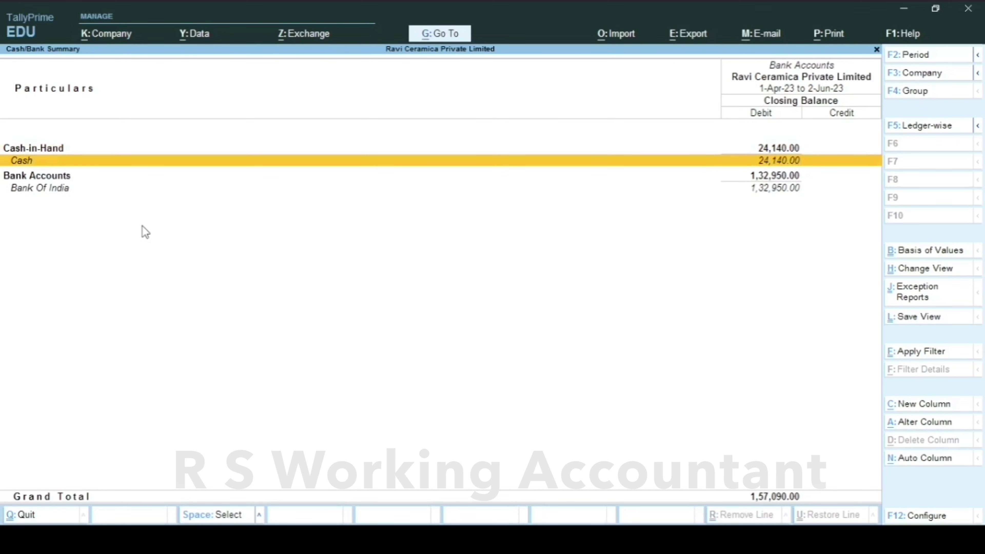
Reopen the Cash/Bank Books summary, check the Cash ledger's closing balance, and return to the Gateway of Tally.
key("Escape")
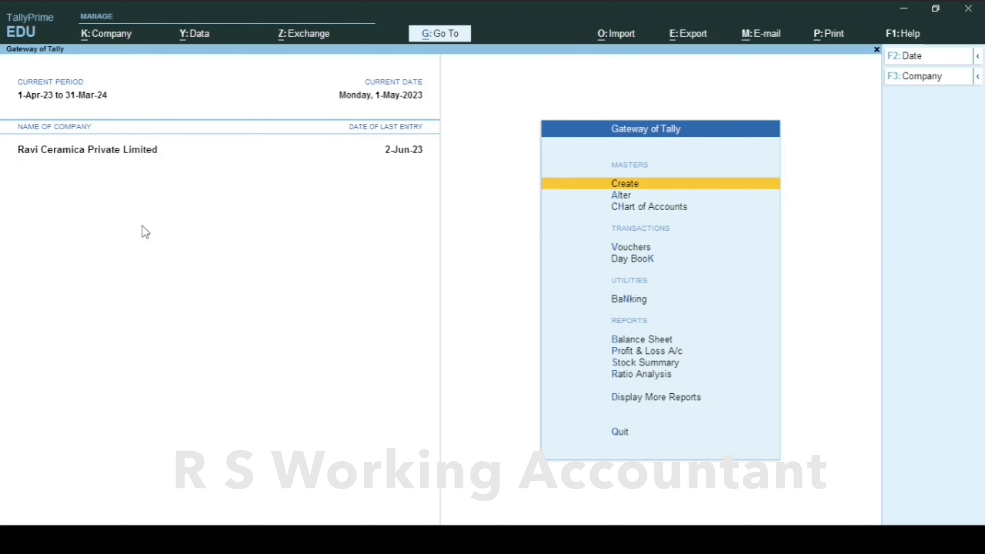
key("d")
key("a")
key("Return")
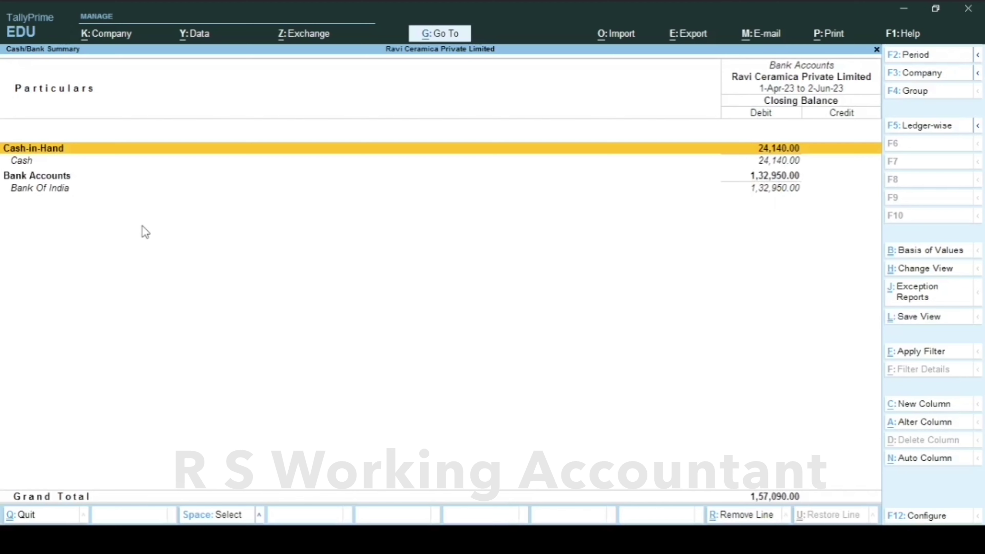
key("Down")
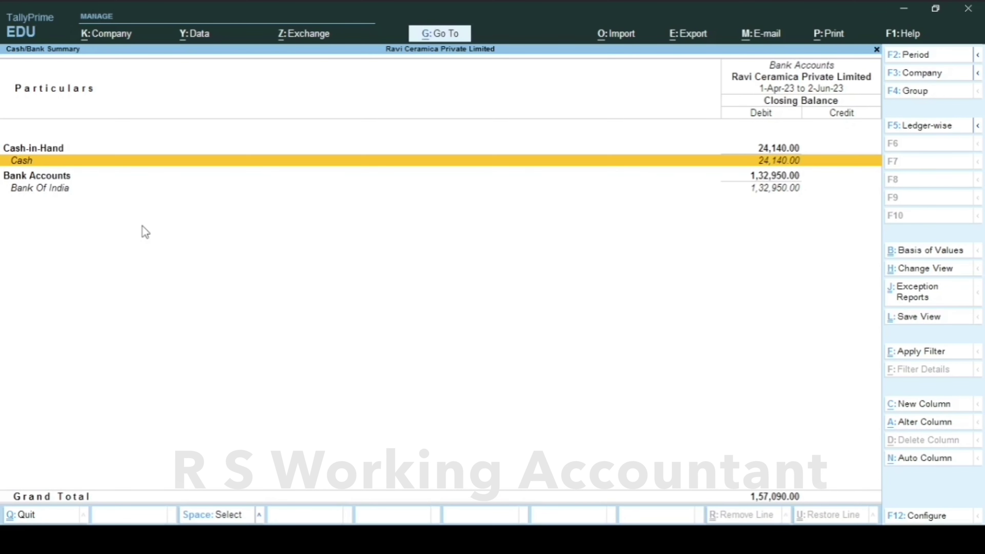
key("Escape")
key("Escape")
key("Home")
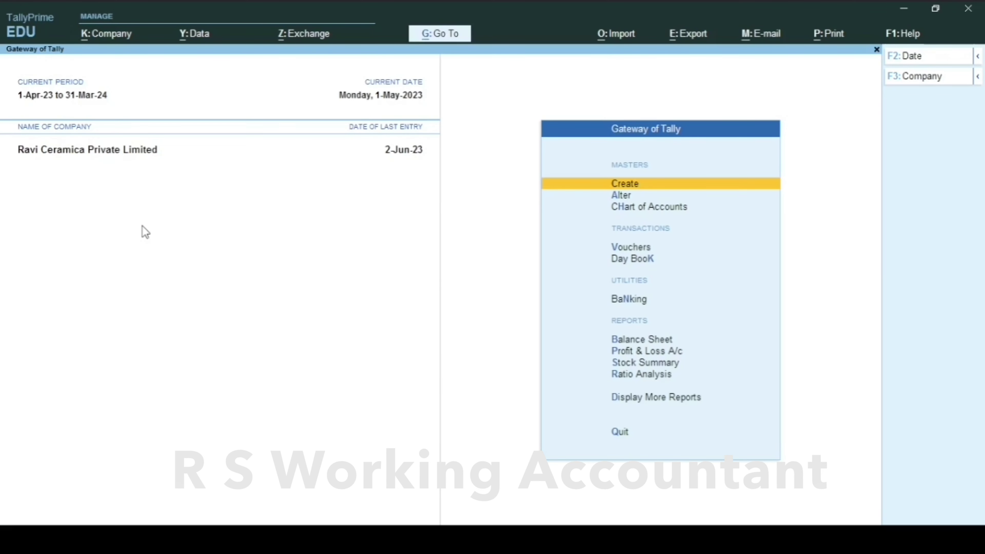
key("v")
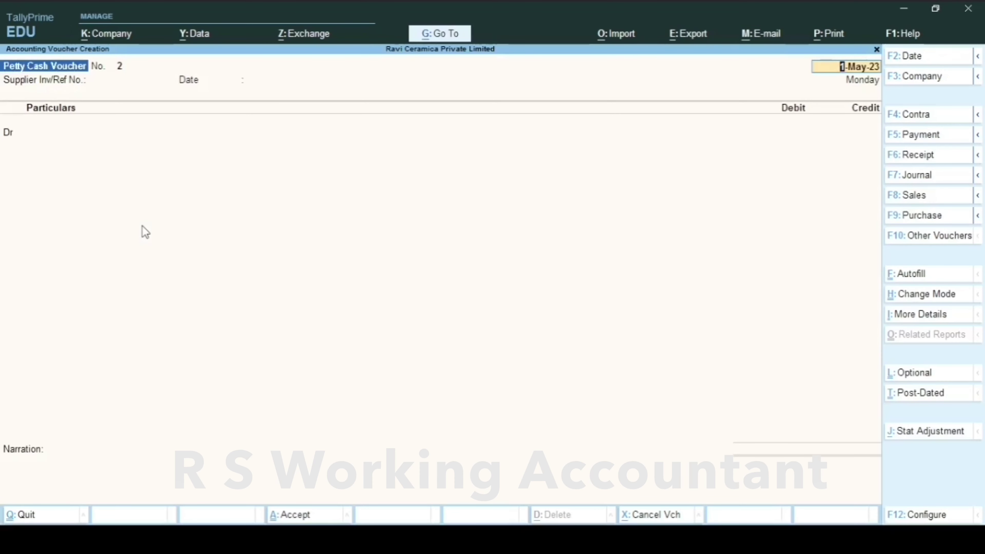
key("F2")
key("BackSpace")
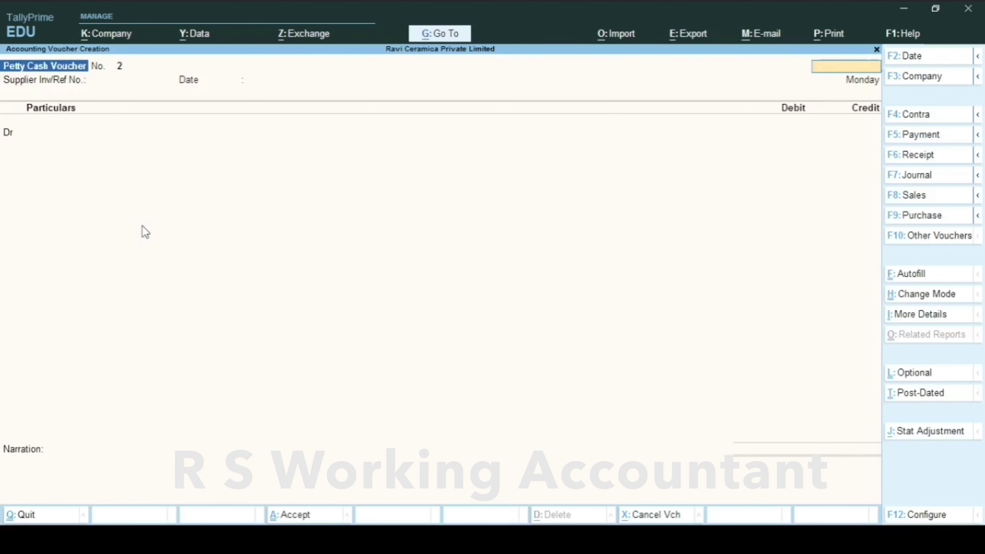
key("Escape")
key("y")
Examine the closing balance of the Cash ledger under Cash-in-Hand in the Cash/Bank Books summary.
key("d")
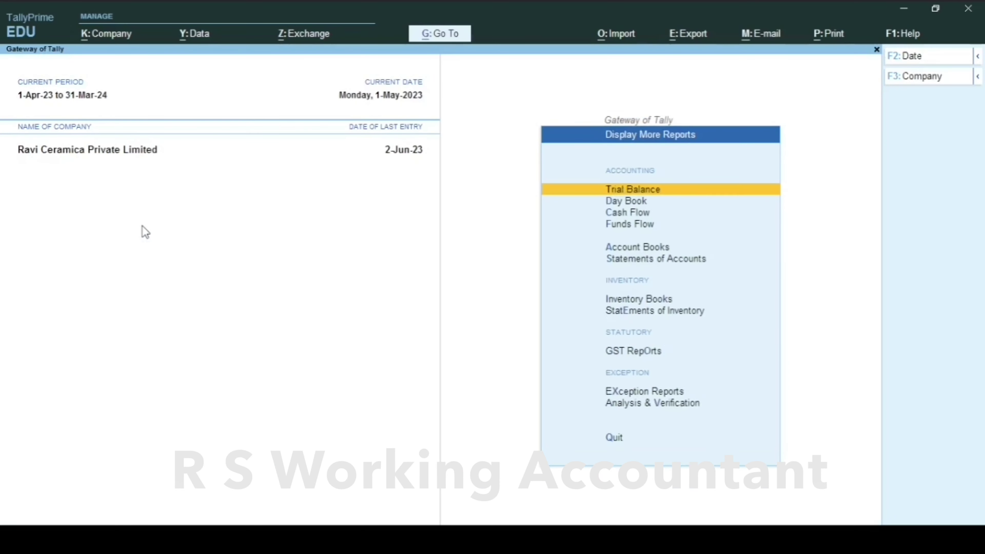
key("a")
key("Return")
key("Down")
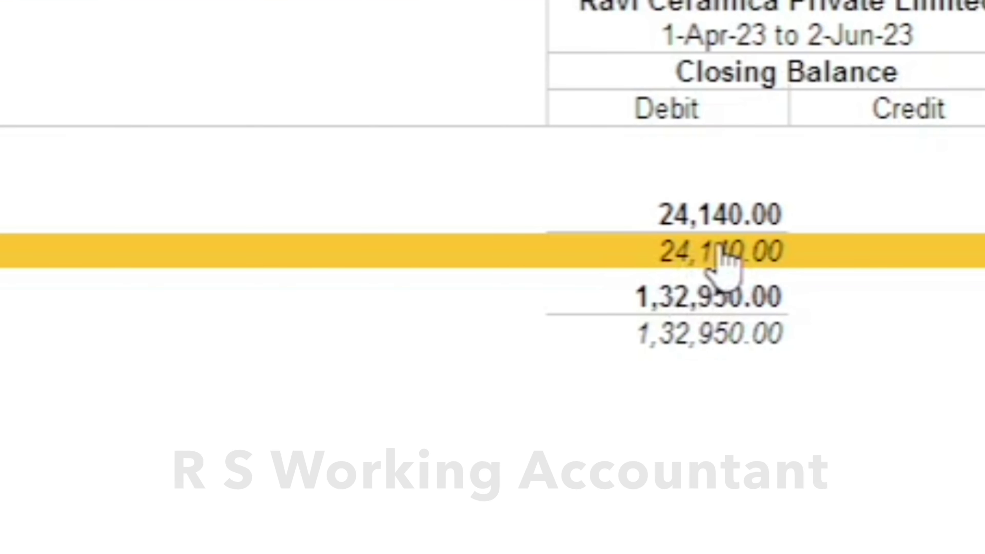
key("Escape")
key("Escape")
key("Escape")
key("n")
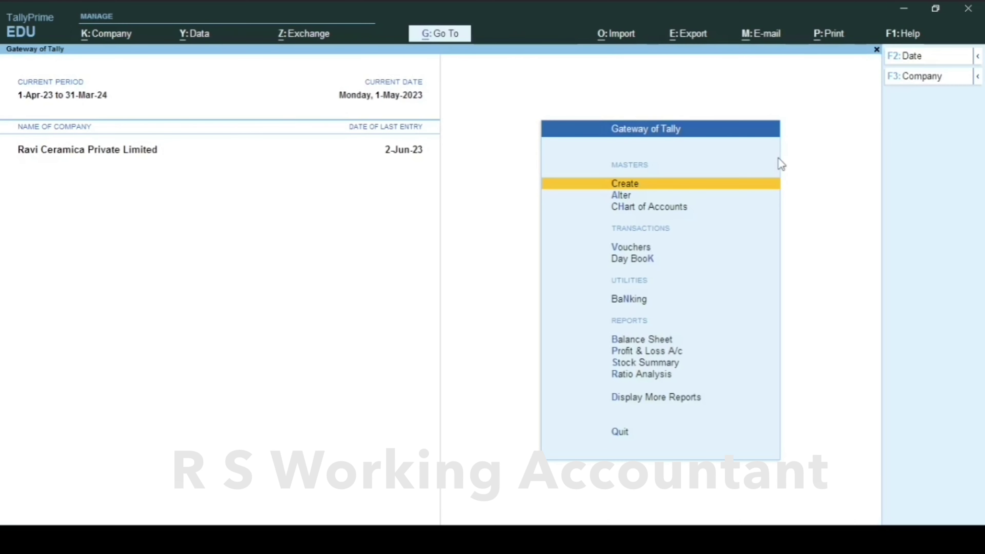
Start a contra voucher and credit the Cash ledger with 4,140.00.
key("v")
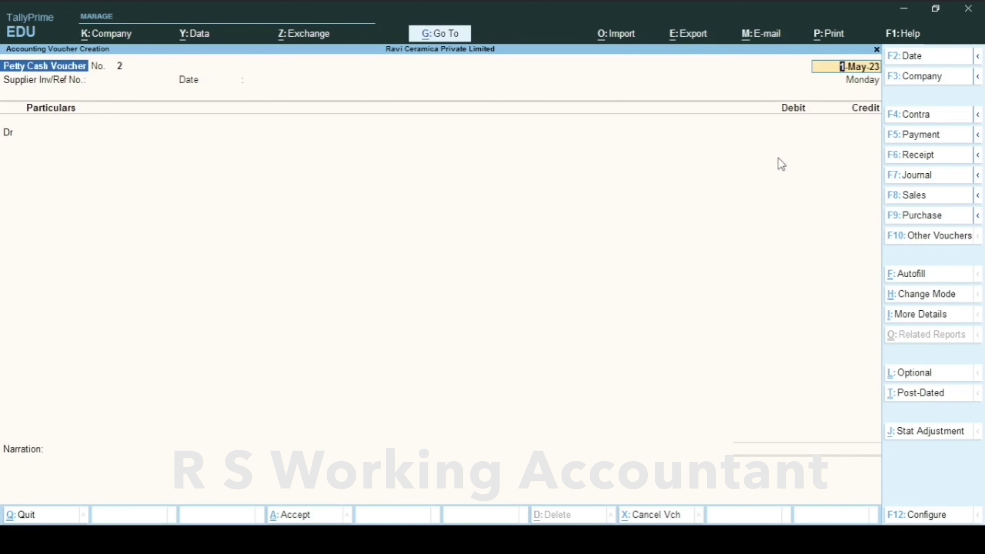
key("F4")
key("Return")
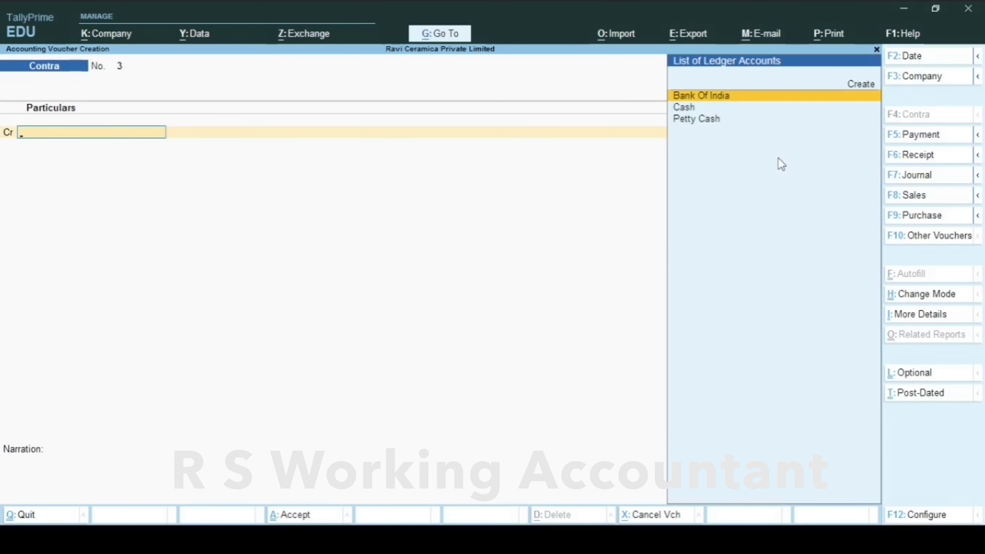
key("Down")
key("Return")
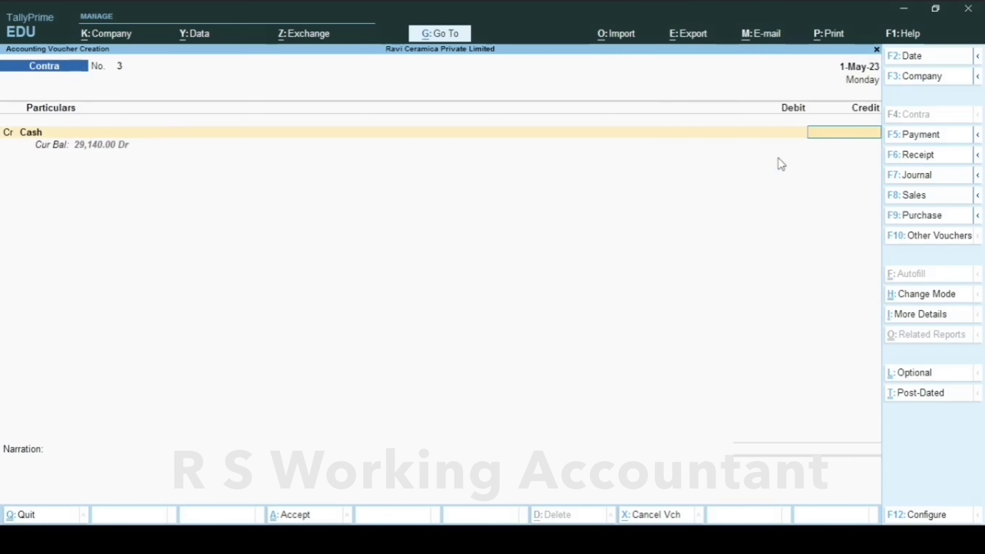
type("4140")
key("Return")
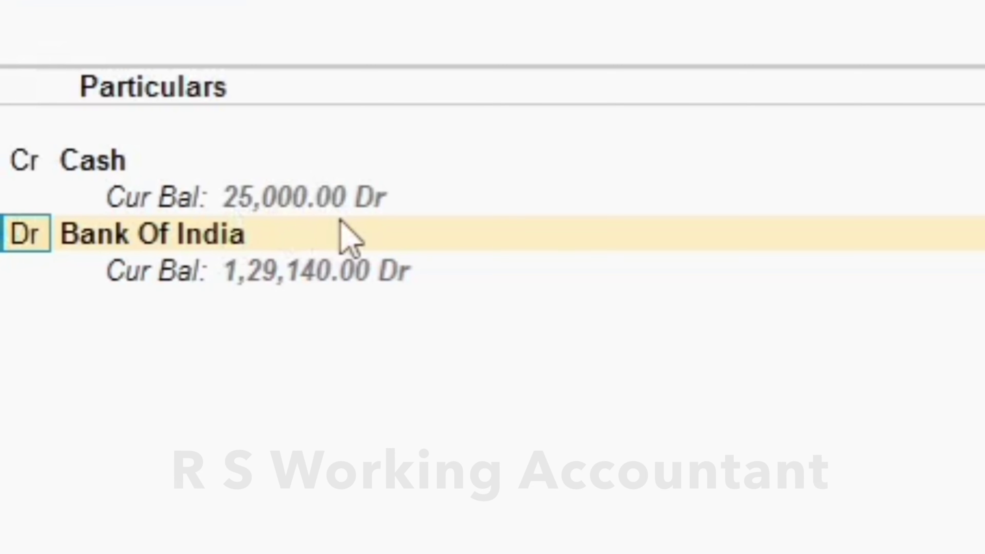
Debit the Petty Cash ledger with 4,140.00 in the contra voucher and continue to the narration.
key("Return")
type("Pett")
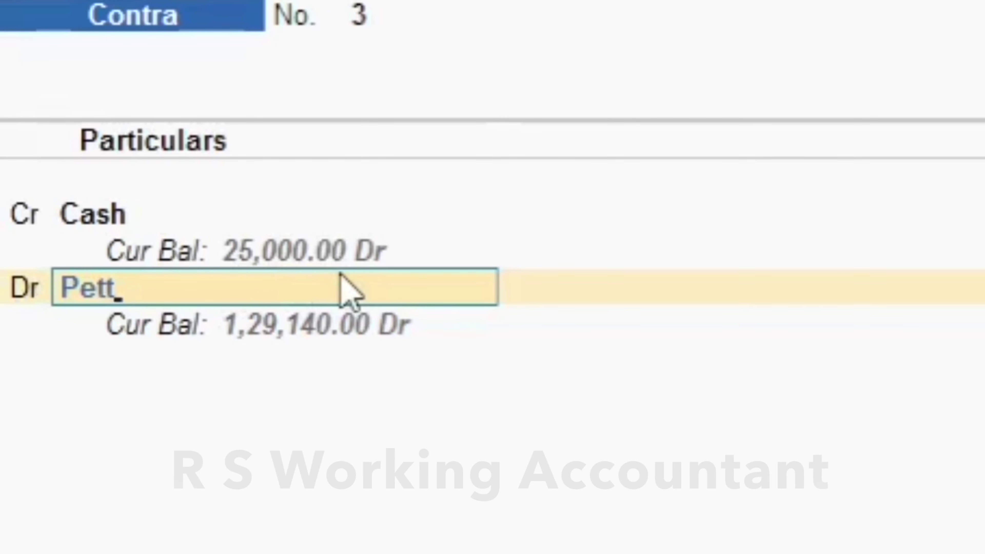
key("Return")
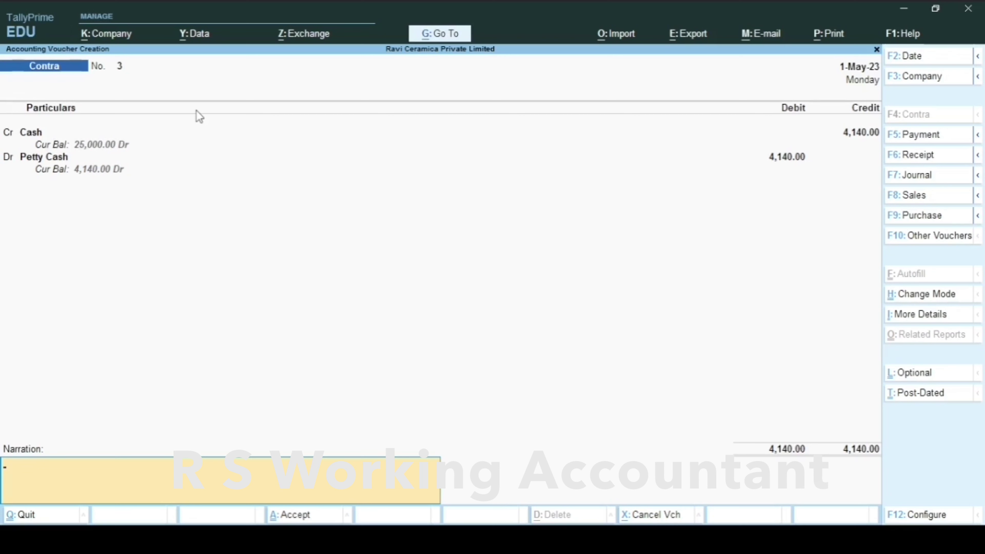
Enter the narration "Being cash transferred from cash a'c to petty cash account", accept the contra voucher and return to the Gateway of Tally.
type("Being cas")
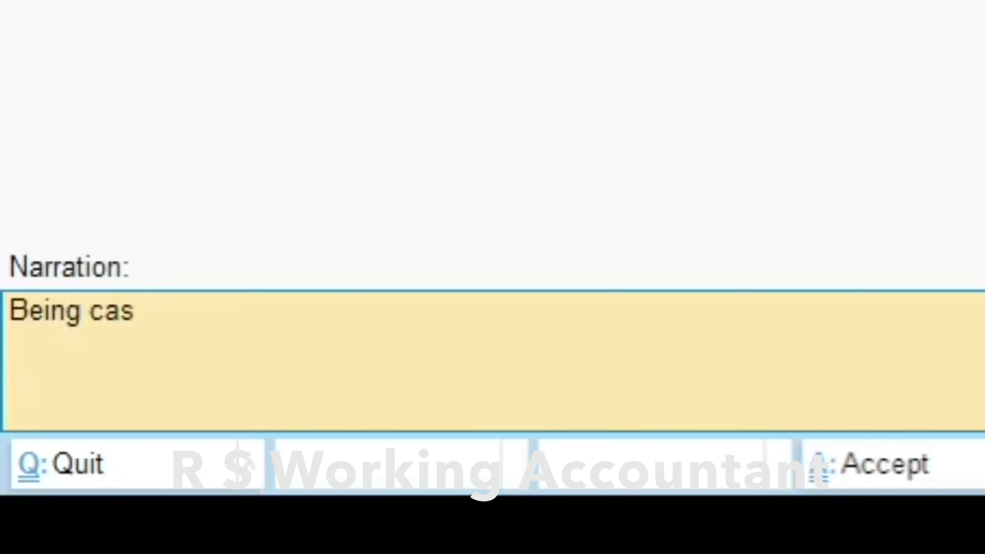
type("h tran")
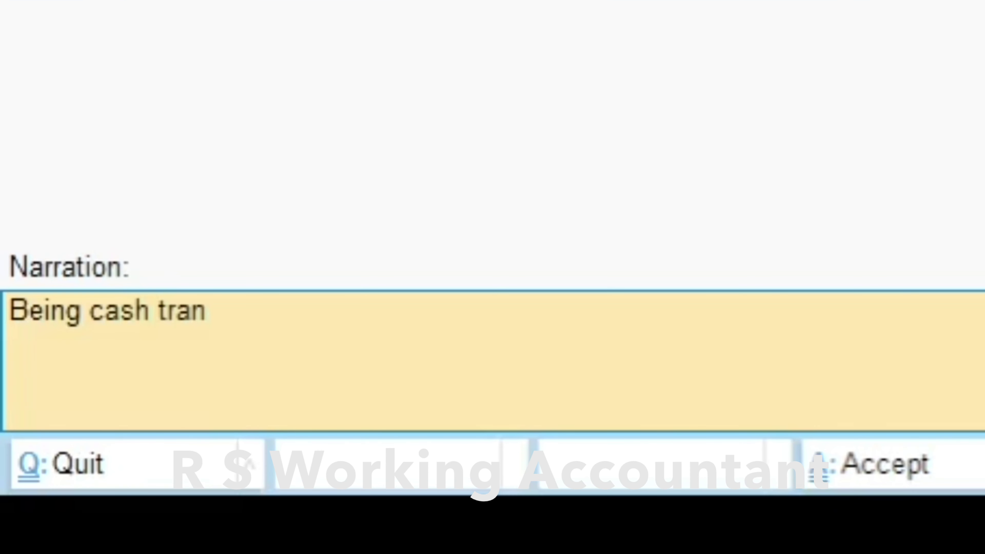
type("sferre")
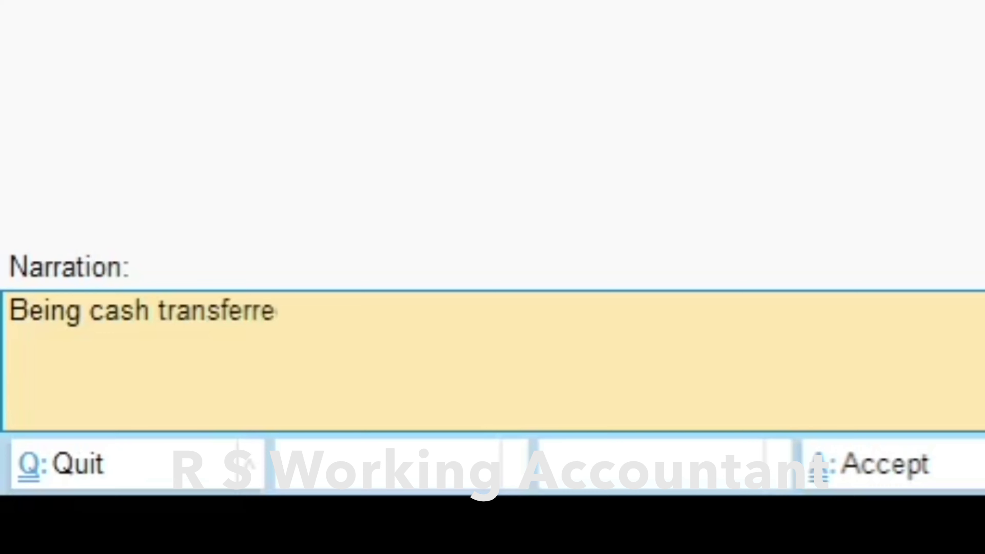
type("d from can")
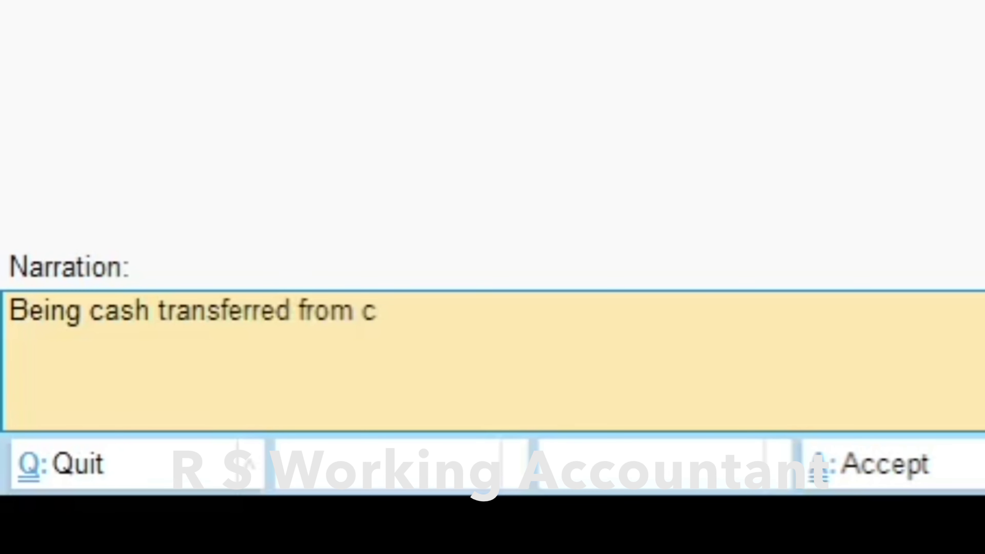
key("BackSpace")
key("BackSpace")
key("BackSpace")
type("ash a'c to")
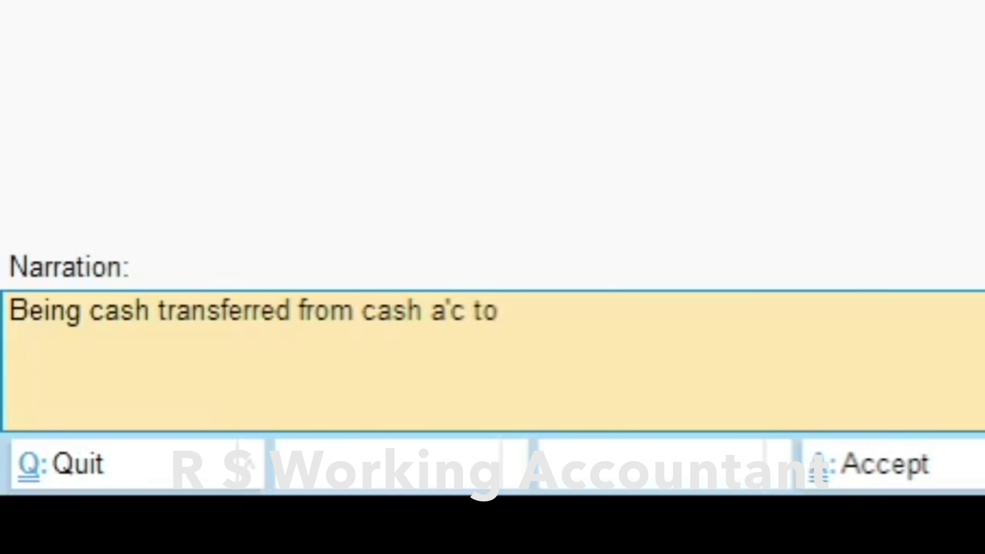
type(" pette")
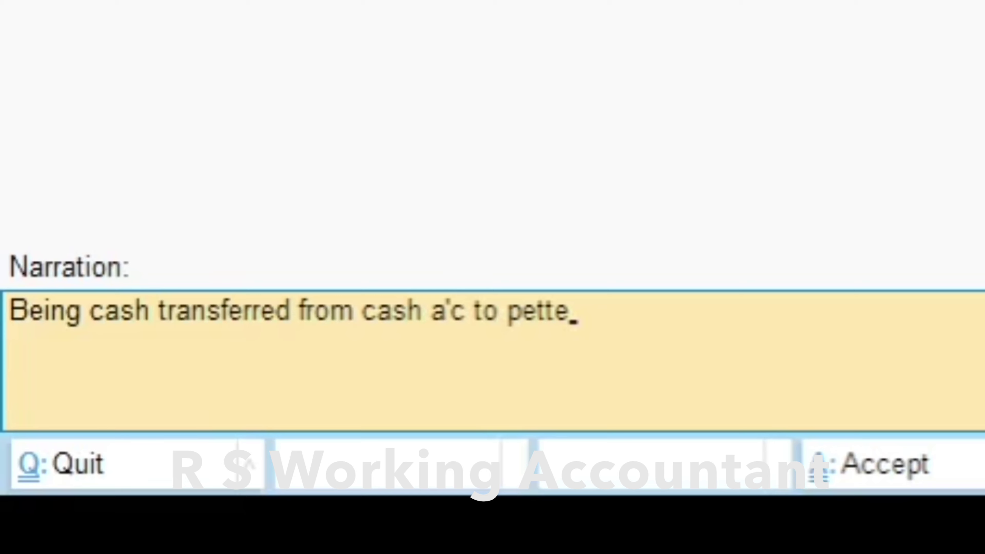
key("BackSpace")
type("y cas")
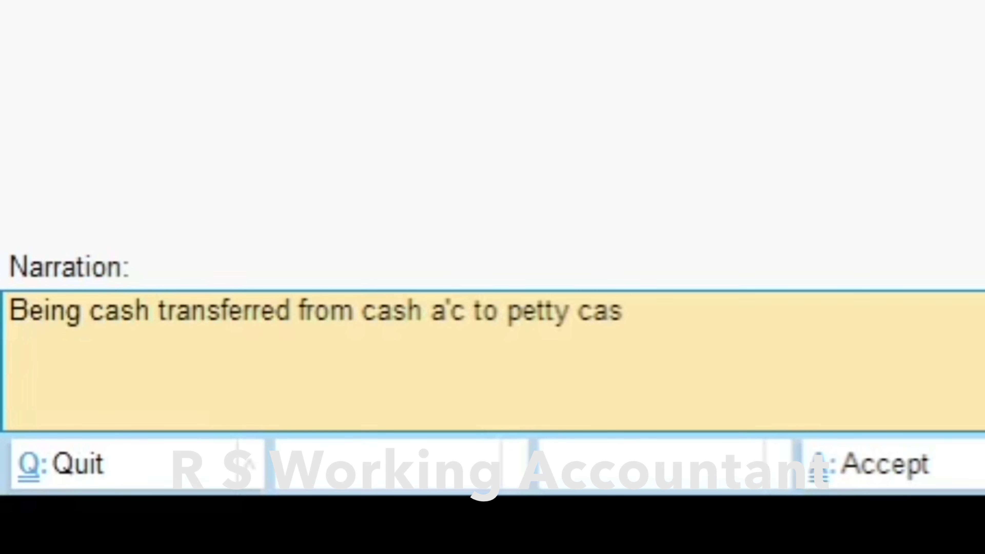
type("h account")
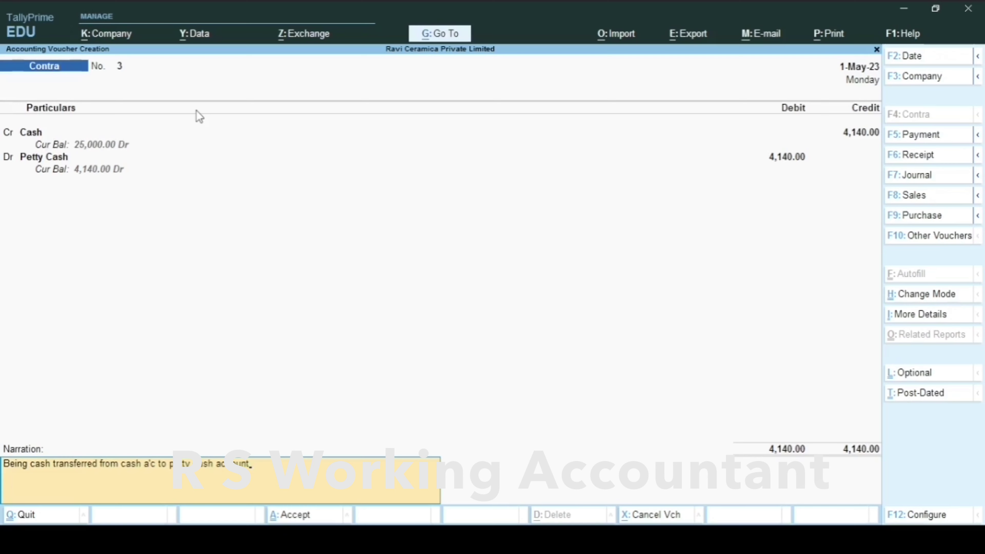
key("Return")
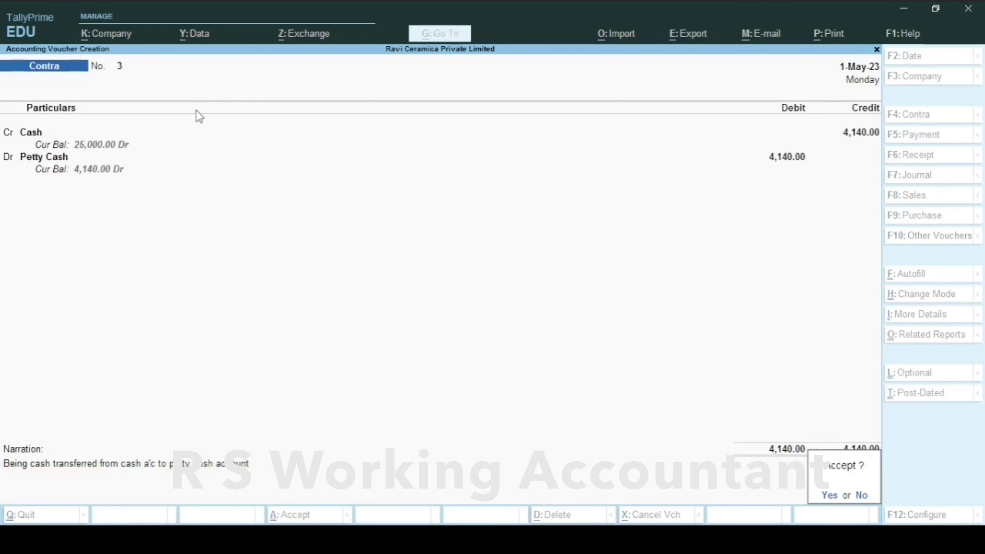
key("Return")
key("Escape")
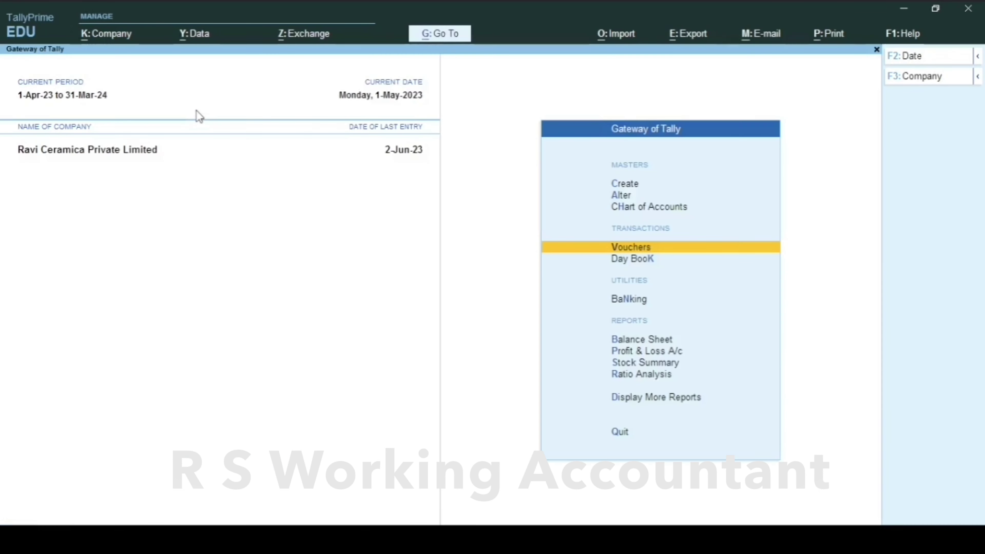
key("Escape")
key("n")
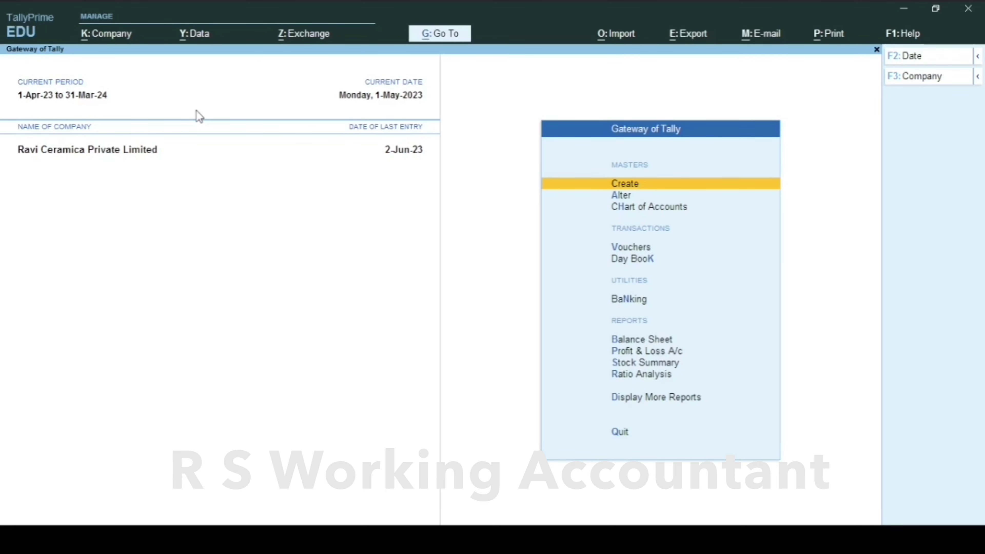
key("d")
key("a")
key("s")
key("Escape")
key("Escape")
key("Escape")
key("Escape")
key("n")
Open the Statistics report and look through the voucher types down to Petty Cash Voucher.
key("d")
key("t")
key("s")
key("Down")
key("Down")
key("Down")
key("Down")
key("Down")
key("Down")
key("Down")
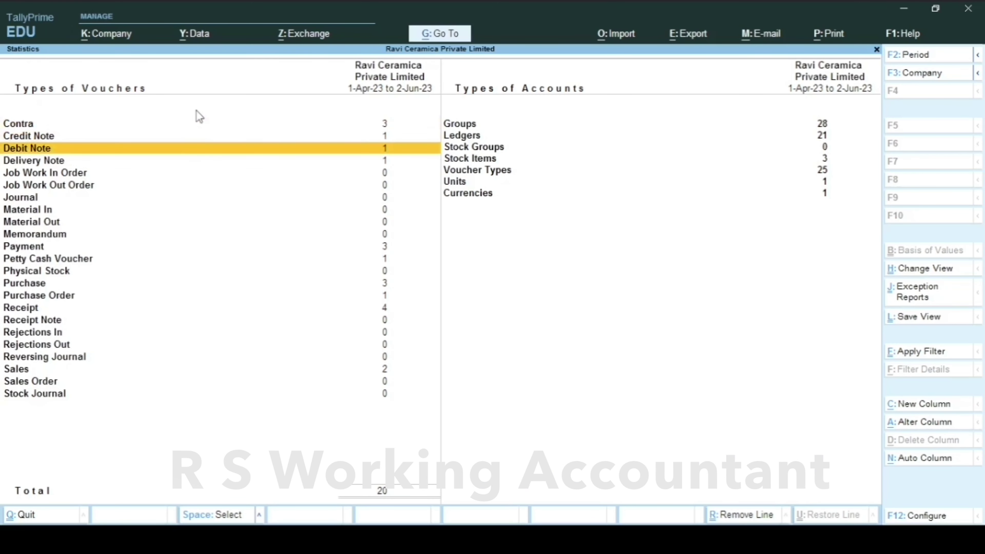
key("Down")
key("Down")
key("Down")
key("Down")
key("Down")
key("Down")
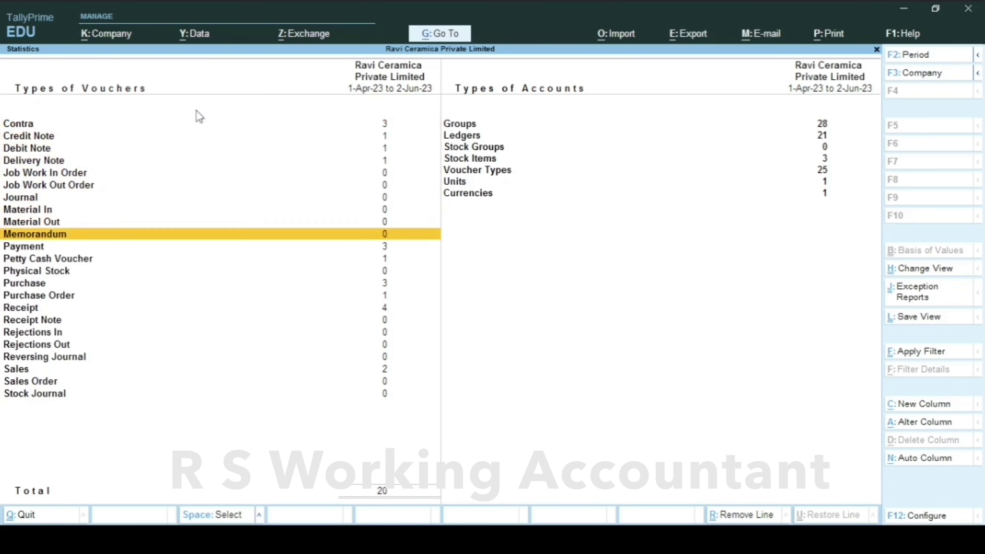
key("Up")
key("Up")
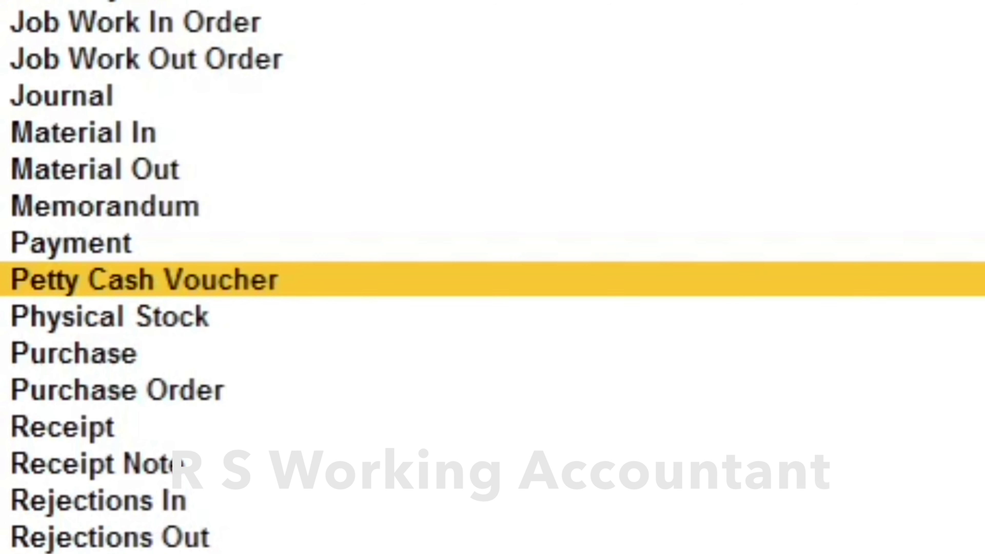
key("Up")
key("Down")
key("Escape")
key("Escape")
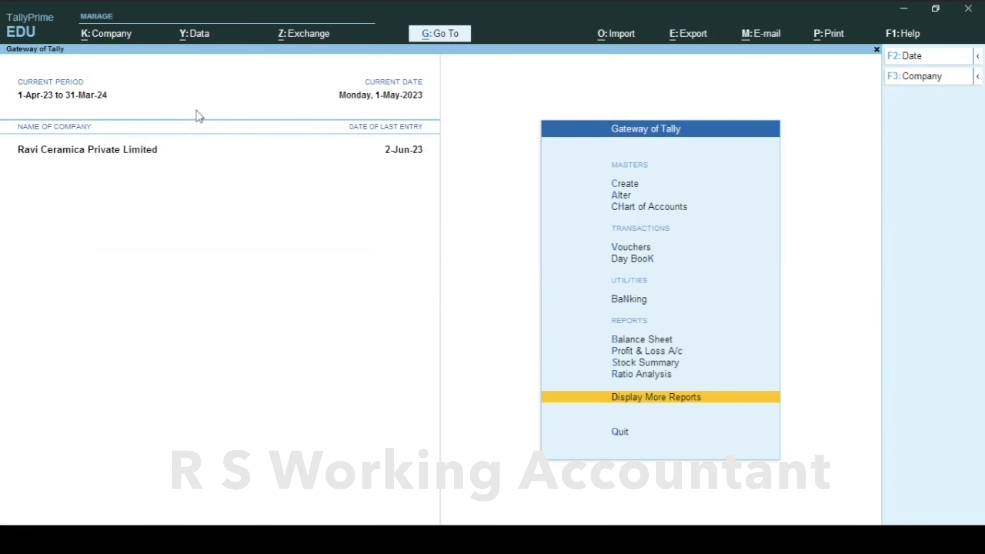
Open petty cash voucher No. 1 of May for alteration from the Petty Cash Voucher entry in the Statistics report.
key("Home")
key("d")
key("s")
key("s")
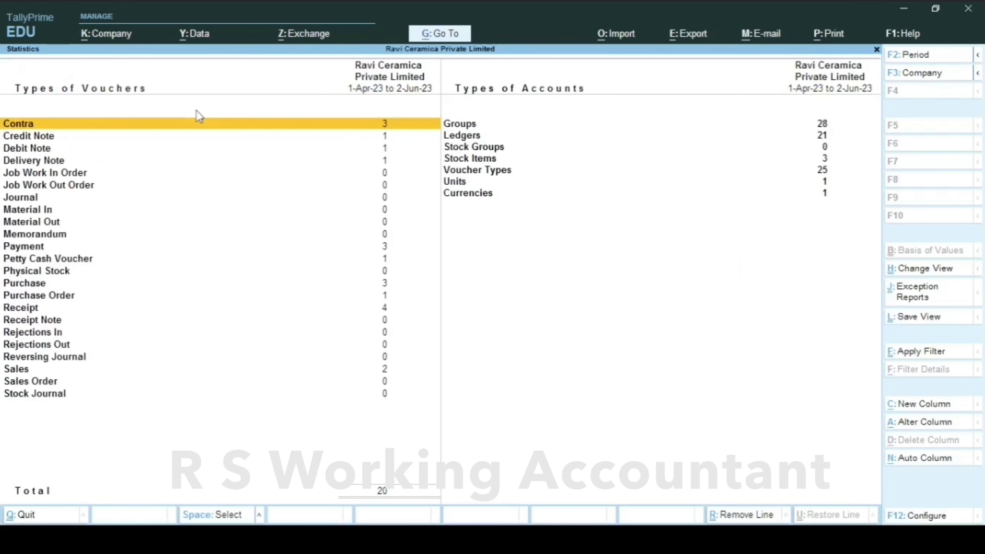
key("Down")
key("Down")
key("Down")
key("Down")
key("Down")
key("Down")
key("Down")
key("Down")
key("Down")
key("Down")
key("Down")
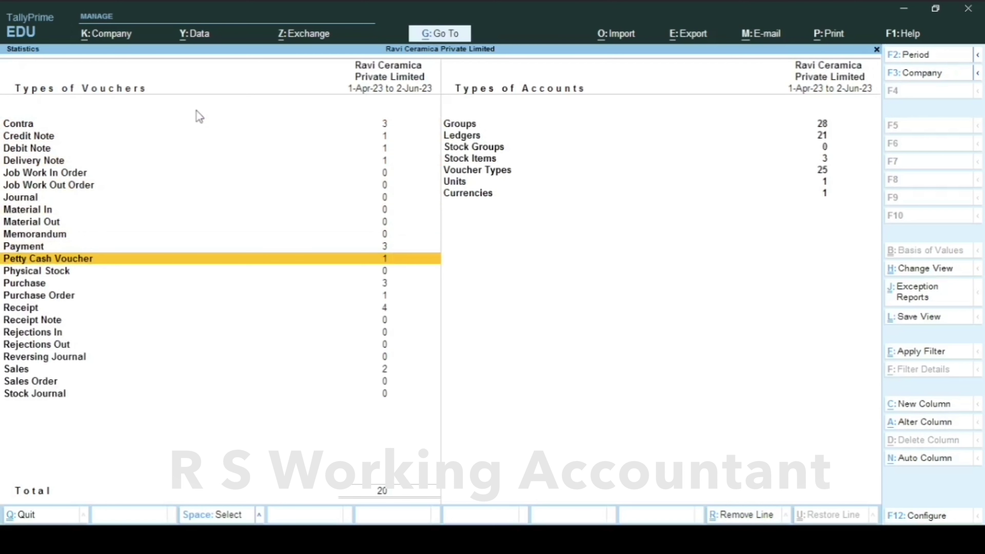
key("Return")
key("Up")
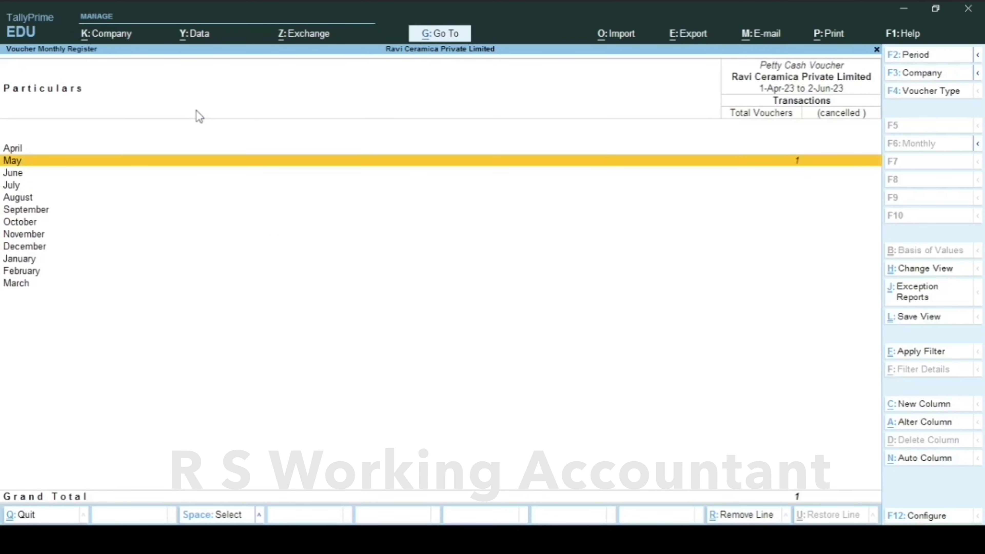
key("Return")
key("Return")
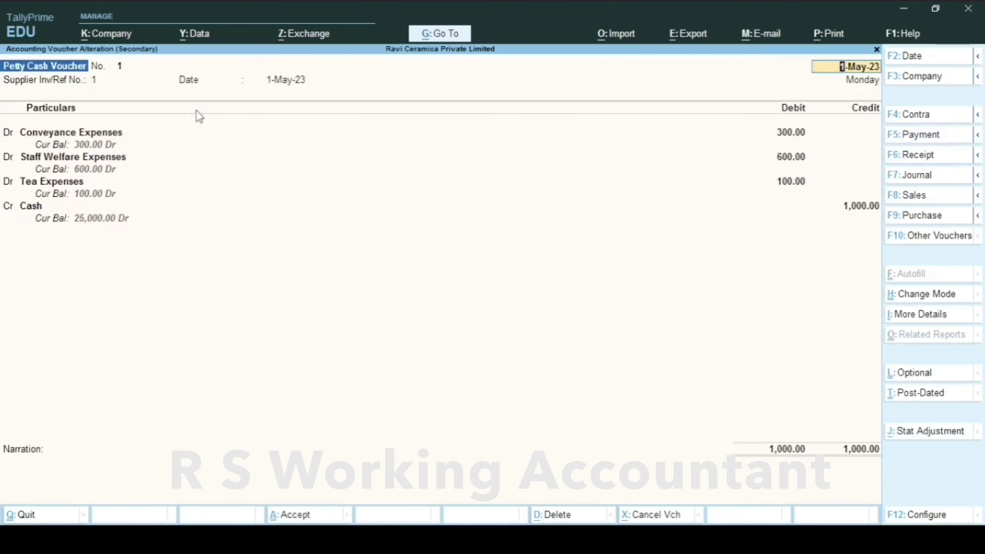
Replace the credited Cash ledger with Petty Cash in petty cash voucher No. 1 and accept the alteration.
left_click(35, 206)
type("Pe")
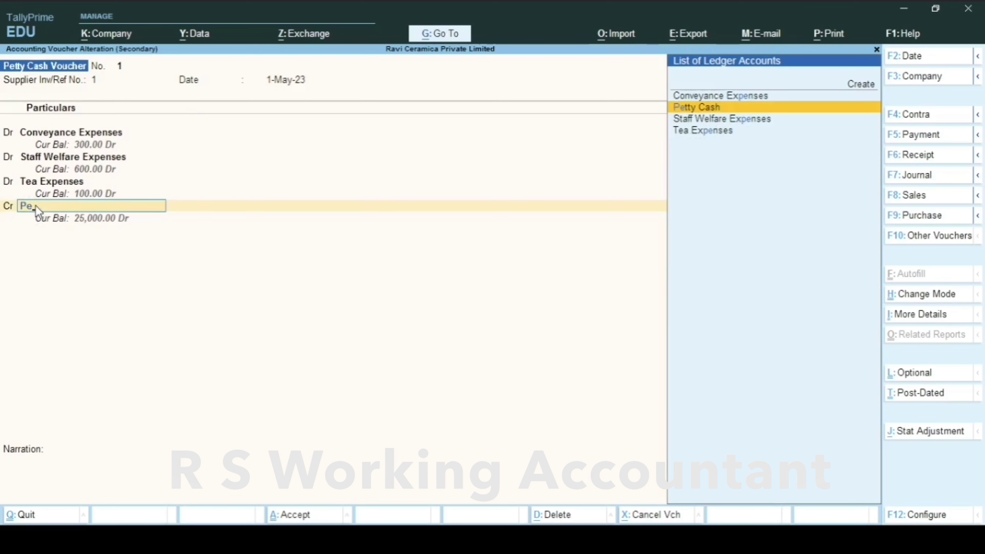
key("Return")
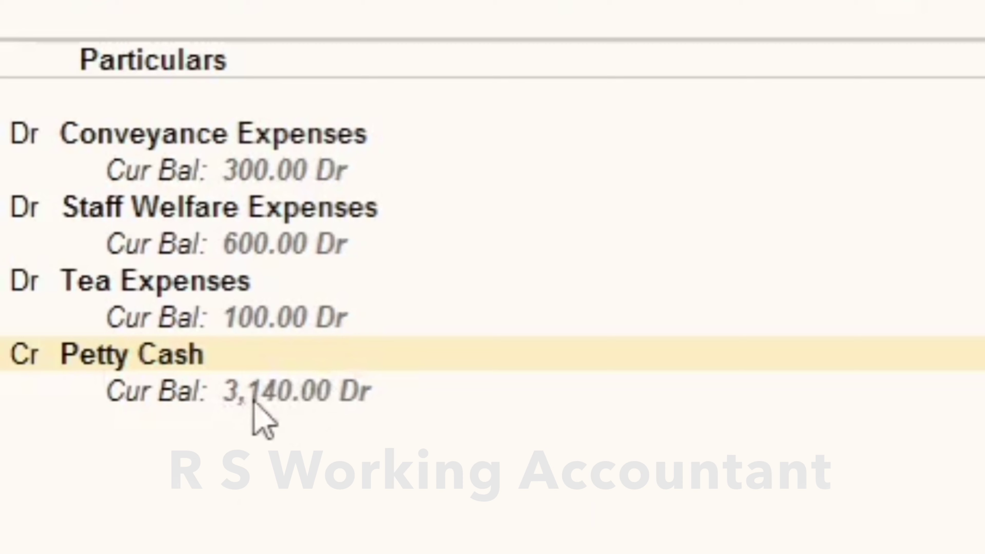
key("Return")
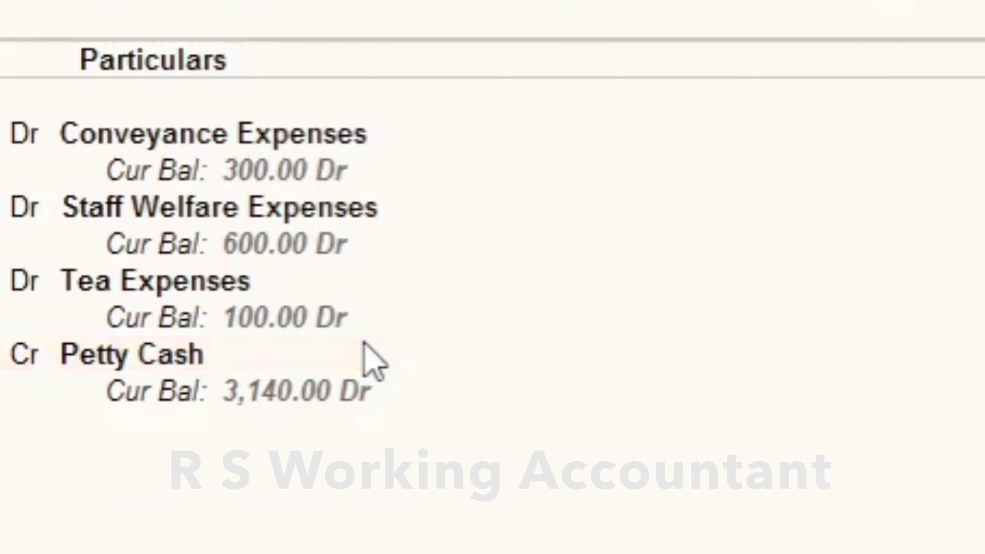
key("Return")
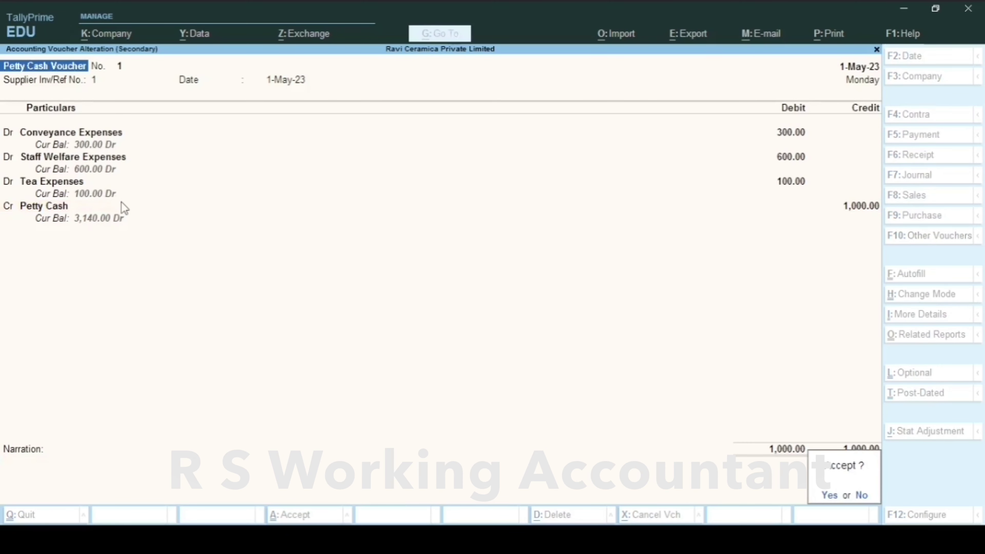
key("Return")
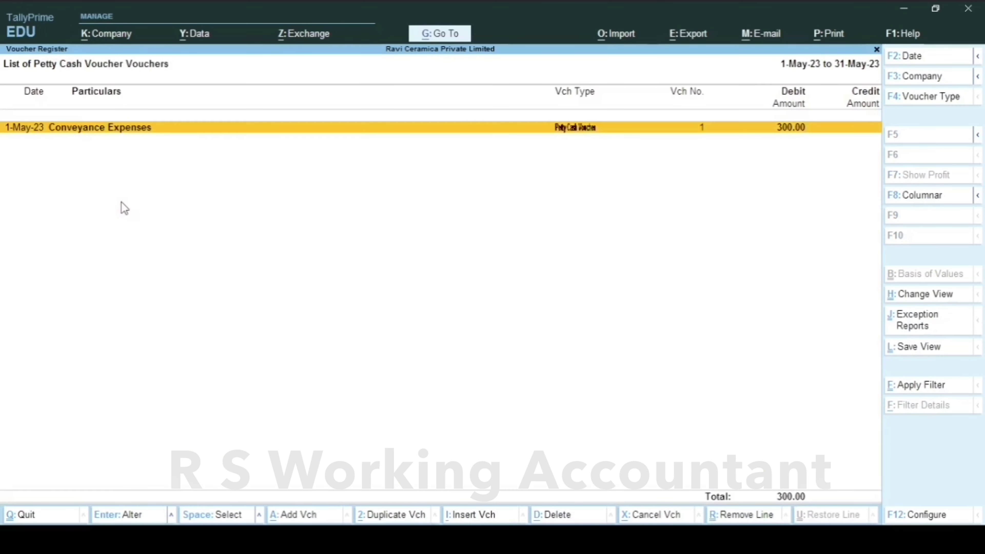
Return to the Gateway of Tally and open the Cash/Bank Summary report.
key("Escape")
key("Escape")
key("Escape")
key("Escape")
key("Escape")
key("Escape")
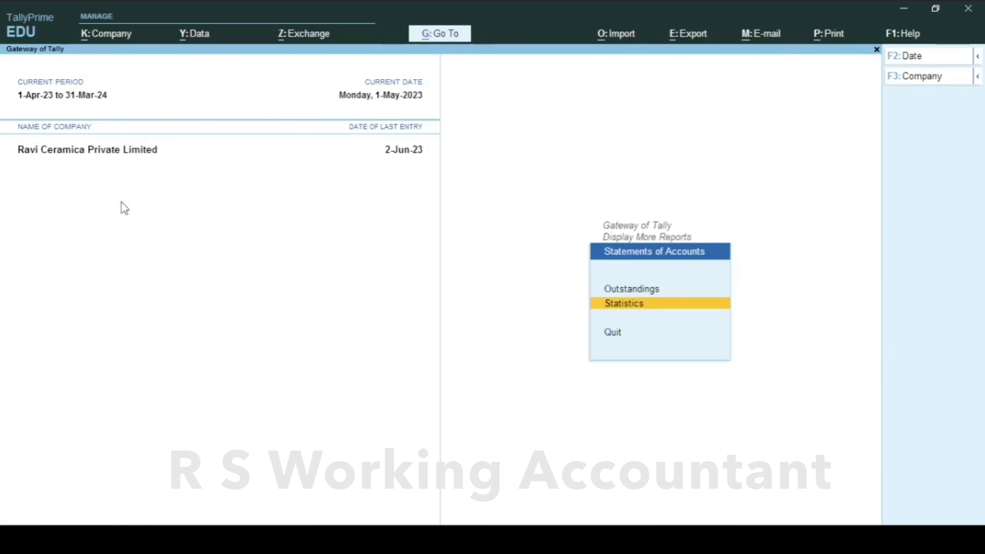
key("Escape")
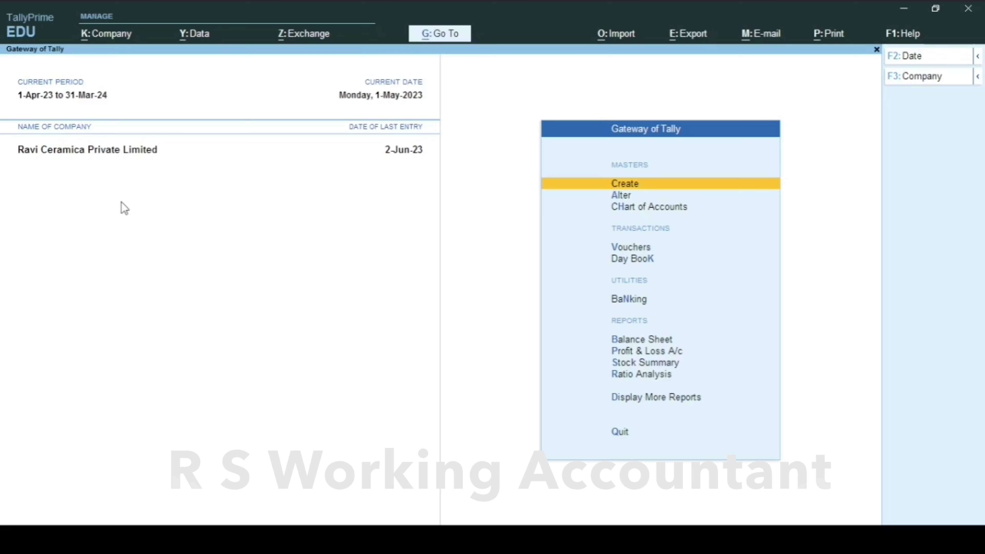
key("d")
key("a")
key("Return")
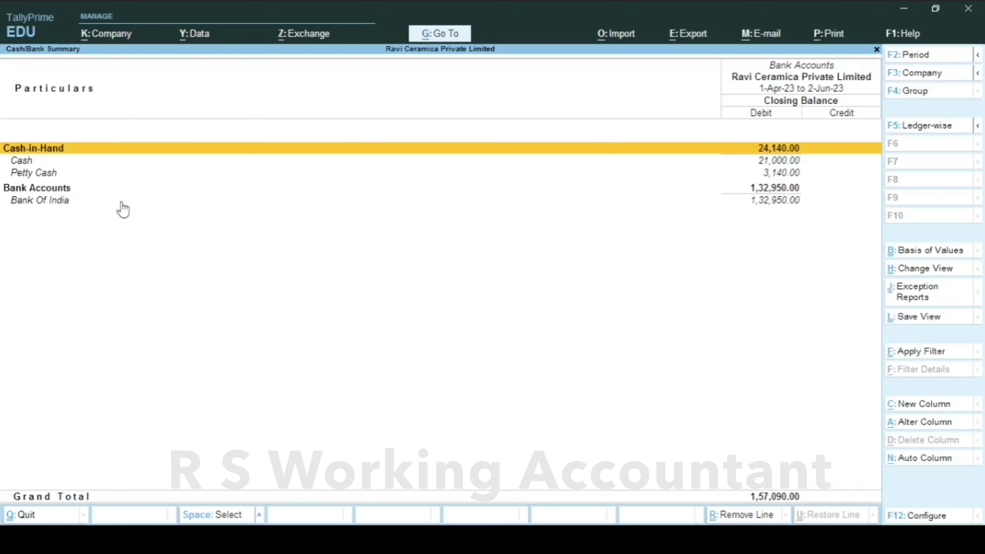
Mark the Cash and Petty Cash ledgers in the Cash/Bank Summary and compare their balances with the Cash-in-Hand group.
key("Down")
key("Up")
key("Down")
key("Down")
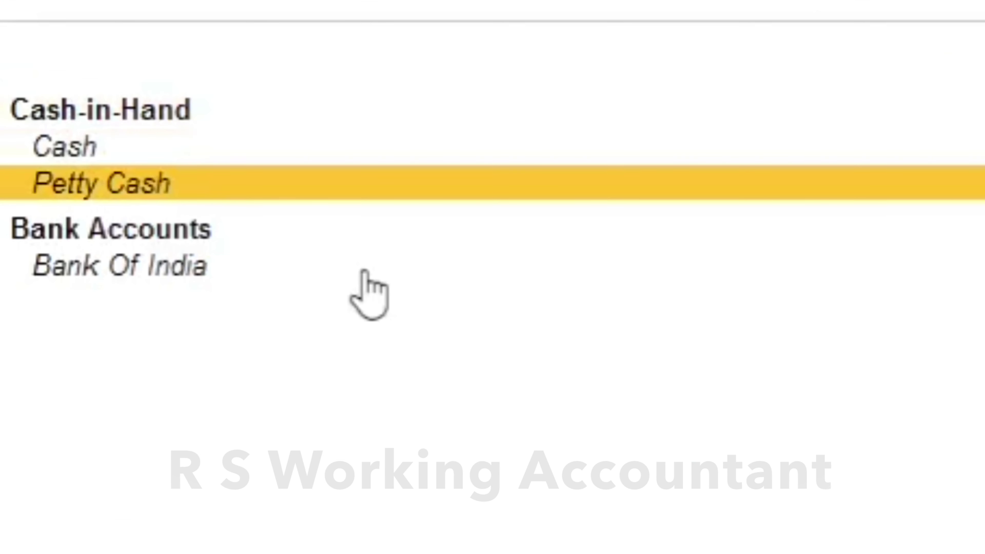
key("Up")
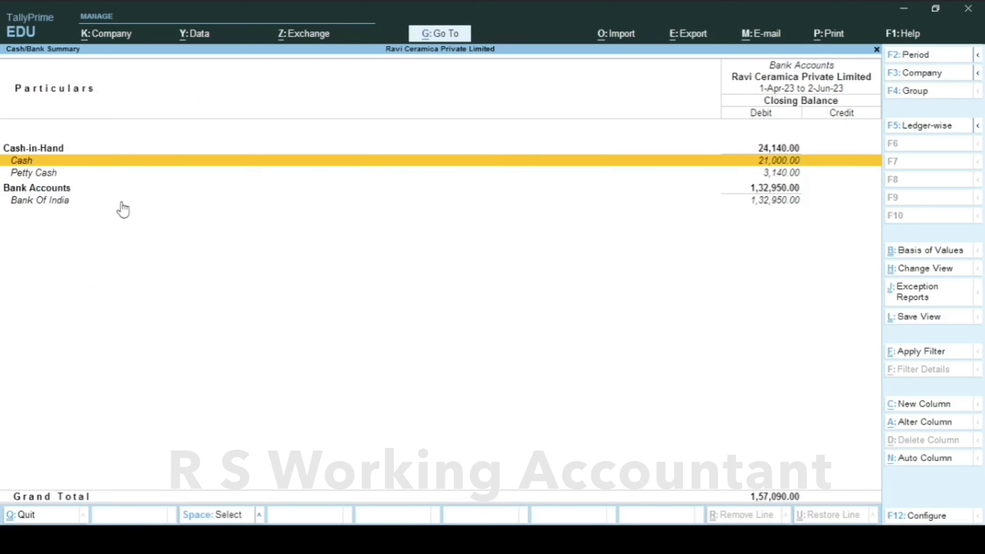
key("space")
key("Down")
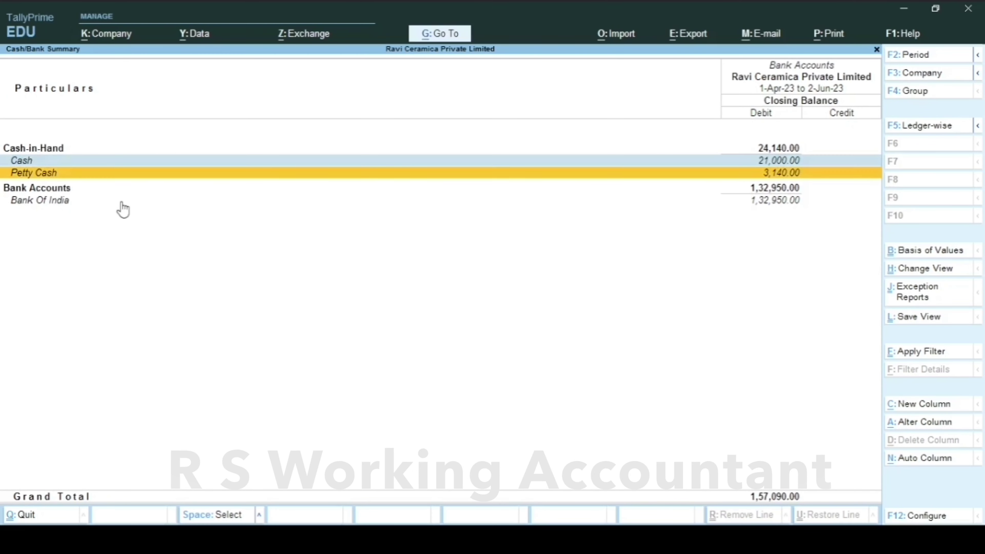
key("space")
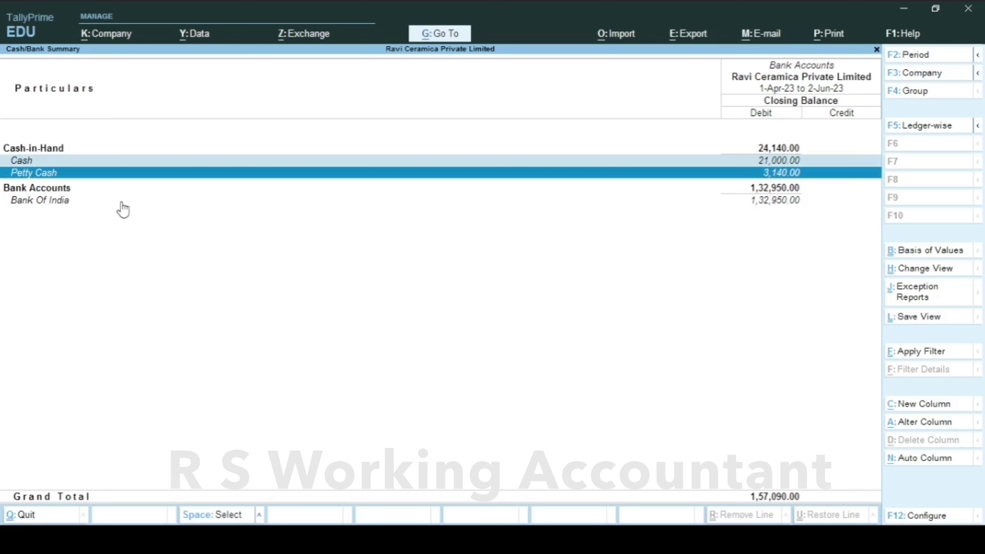
key("Up")
key("Up")
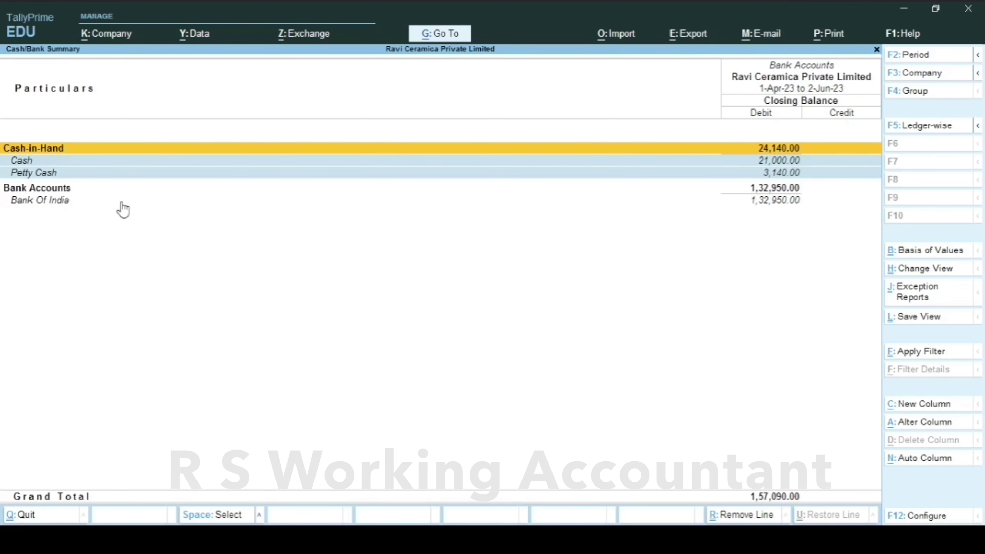
key("Down")
key("Down")
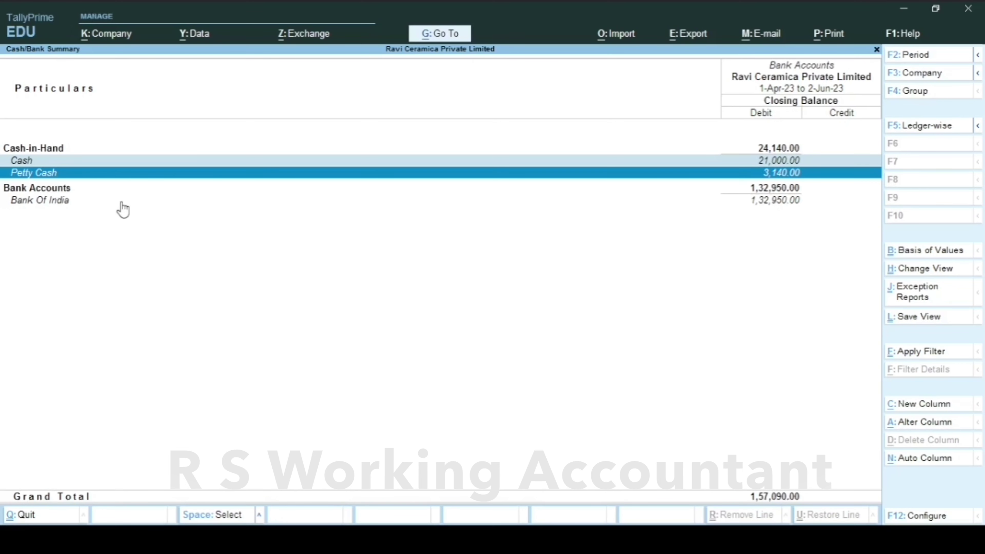
Review the monthly summaries of the Petty Cash and Cash ledgers and return to the Gateway of Tally.
key("Down")
key("Up")
key("Return")
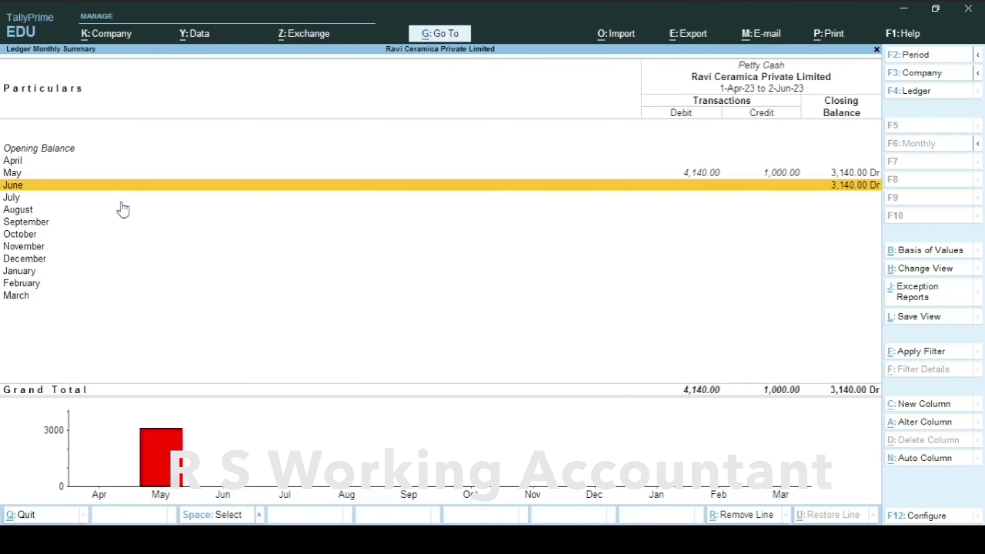
key("Escape")
key("Up")
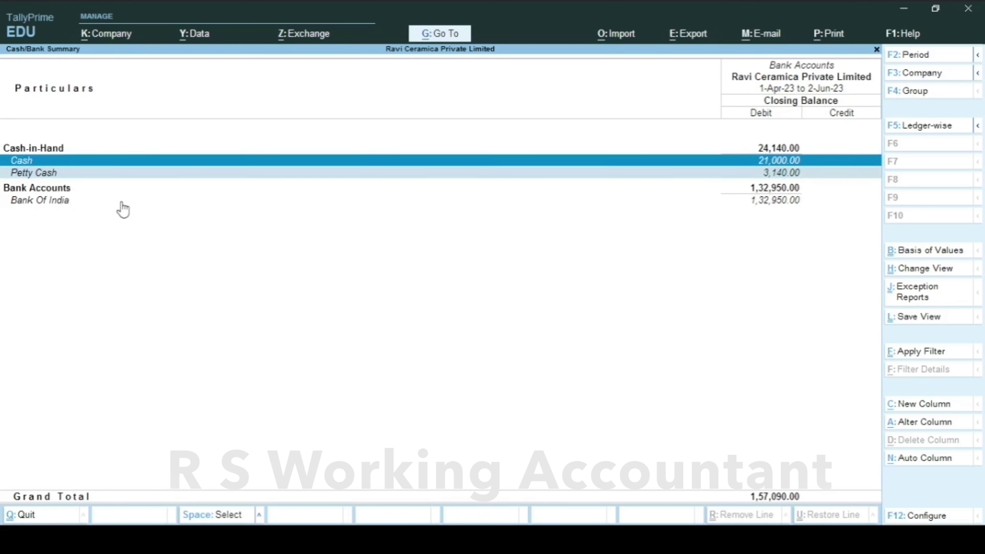
key("Return")
key("Escape")
key("Escape")
key("Escape")
key("Escape")
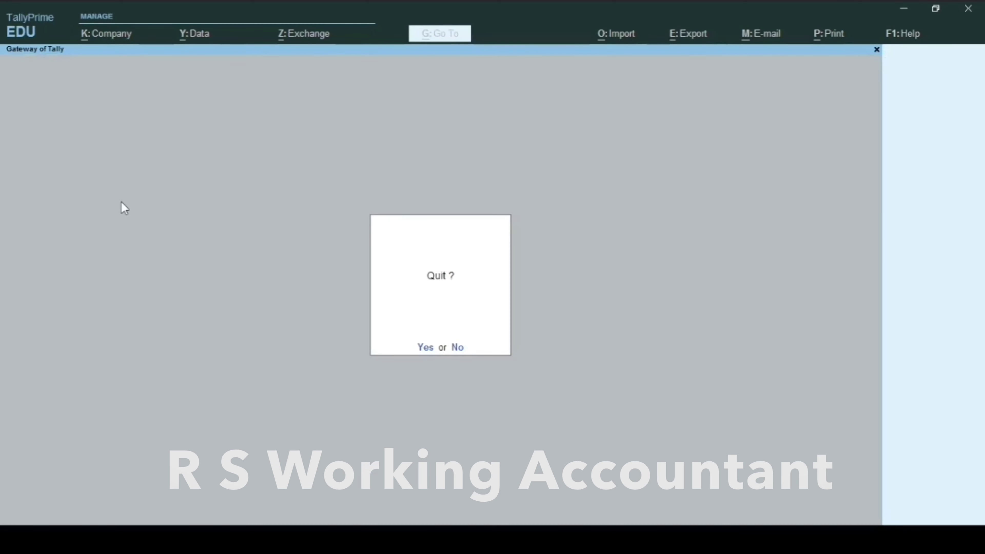
key("n")
Start a new voucher entry and change its voucher type to Payment.
key("v")
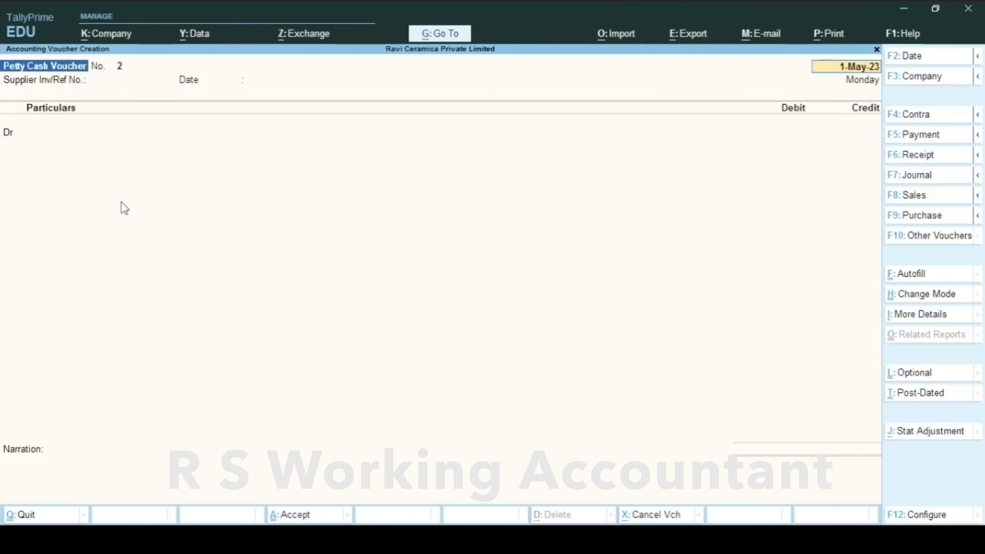
key("F5")
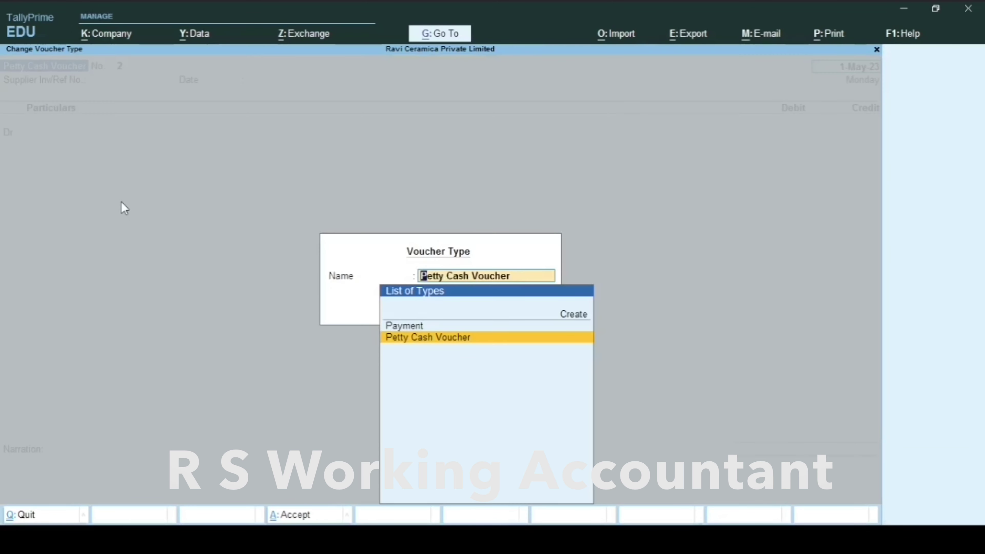
key("Up")
key("Down")
key("Up")
key("Return")
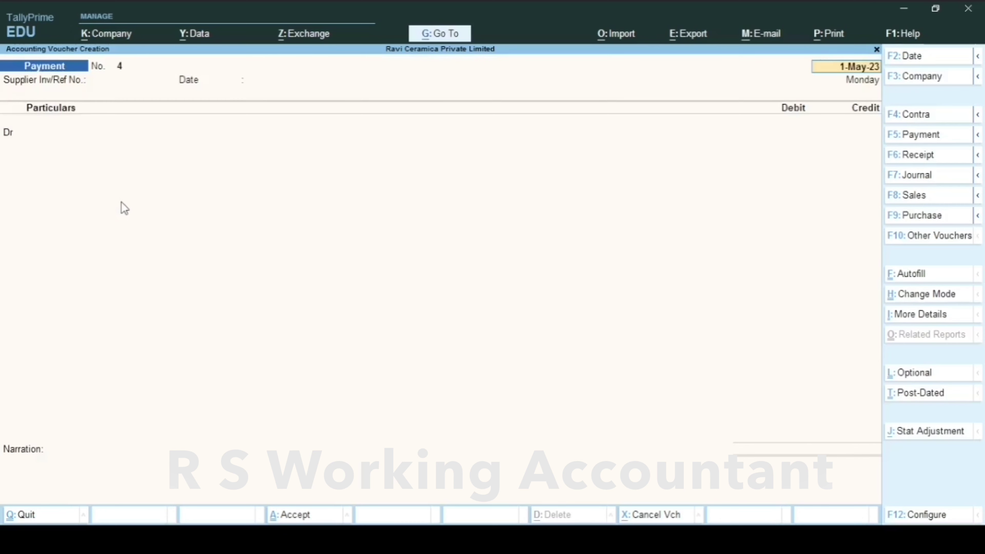
Switch the new voucher's type to Petty Cash Voucher and leave voucher entry without recording anything.
key("F5")
key("Down")
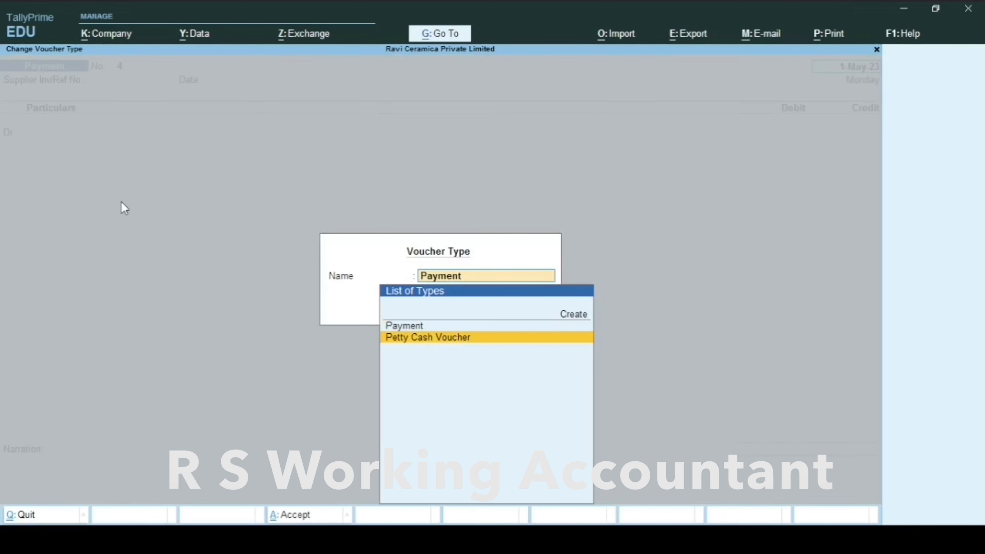
key("Return")
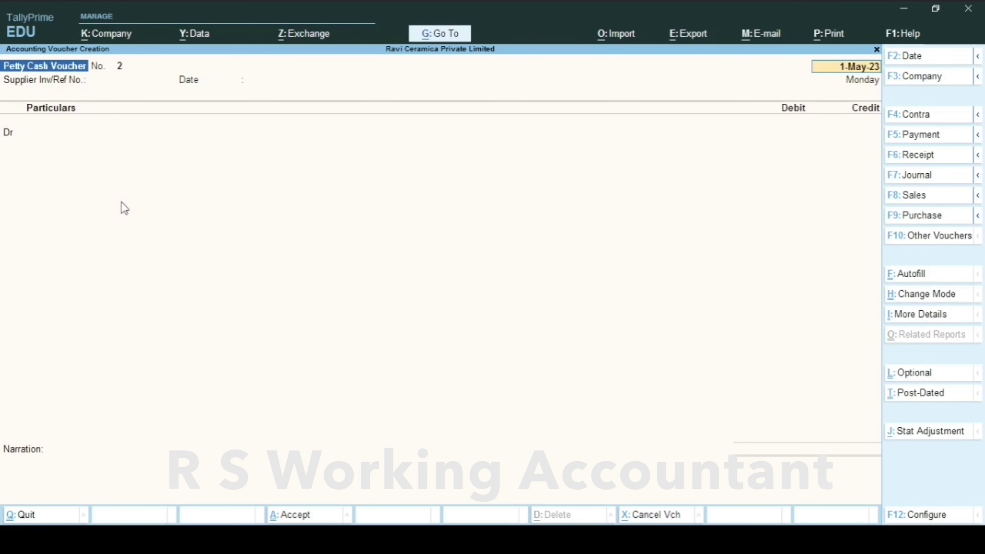
key("Escape")
key("Escape")
key("y")
key("Escape")
key("n")
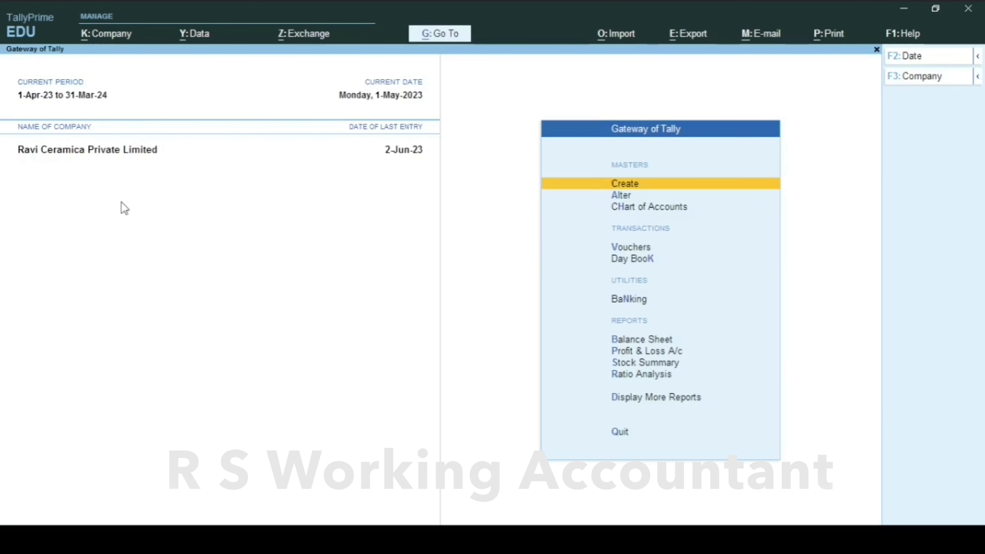
Open the monthly register of Payment vouchers from the Statistics report.
key("d")
key("s")
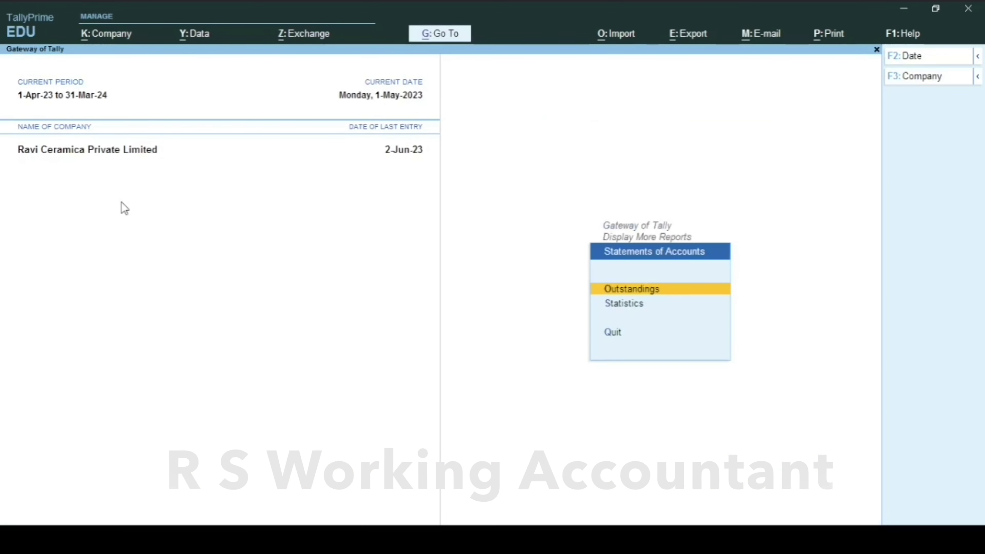
key("s")
key("Down")
key("Down")
key("Down")
key("Down")
key("Down")
key("Down")
key("Down")
key("Down")
key("Down")
key("Down")
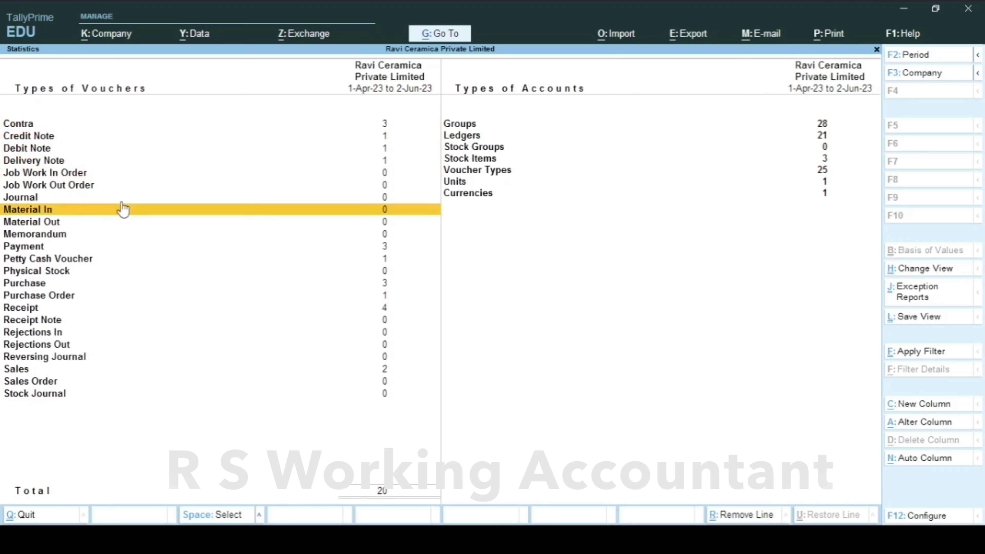
key("Return")
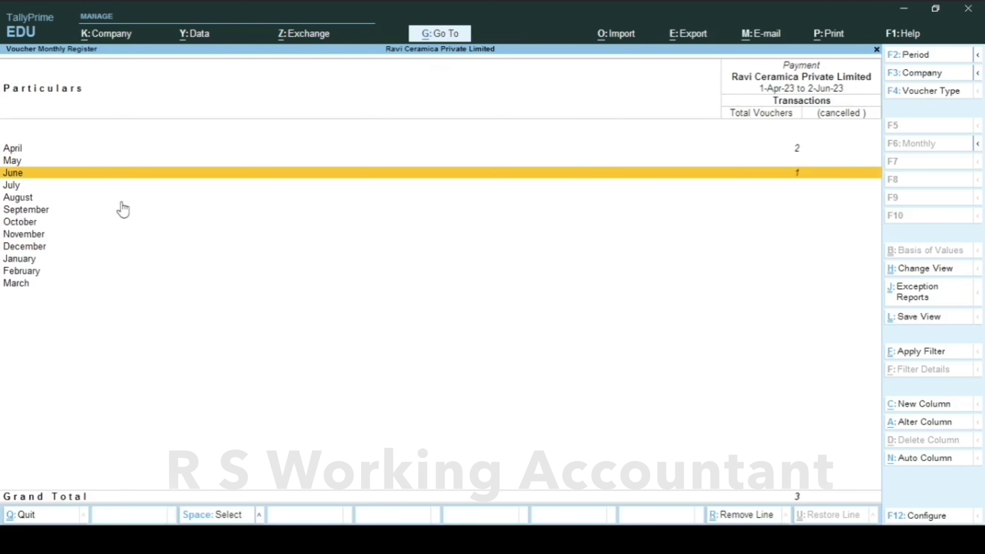
Check the June and May lists of Payment vouchers and return to the Statistics report.
key("Return")
key("Escape")
key("Up")
key("Up")
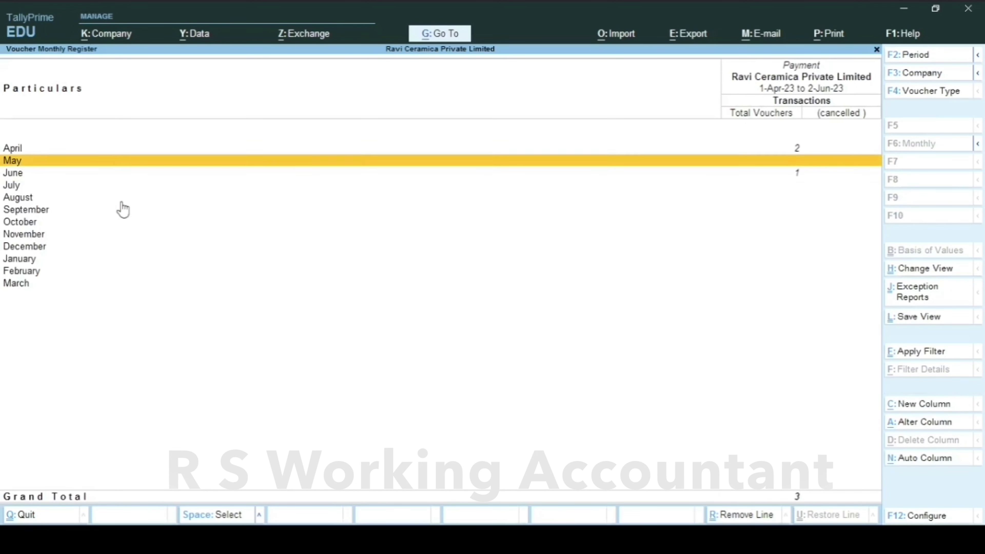
key("Return")
key("Escape")
key("Escape")
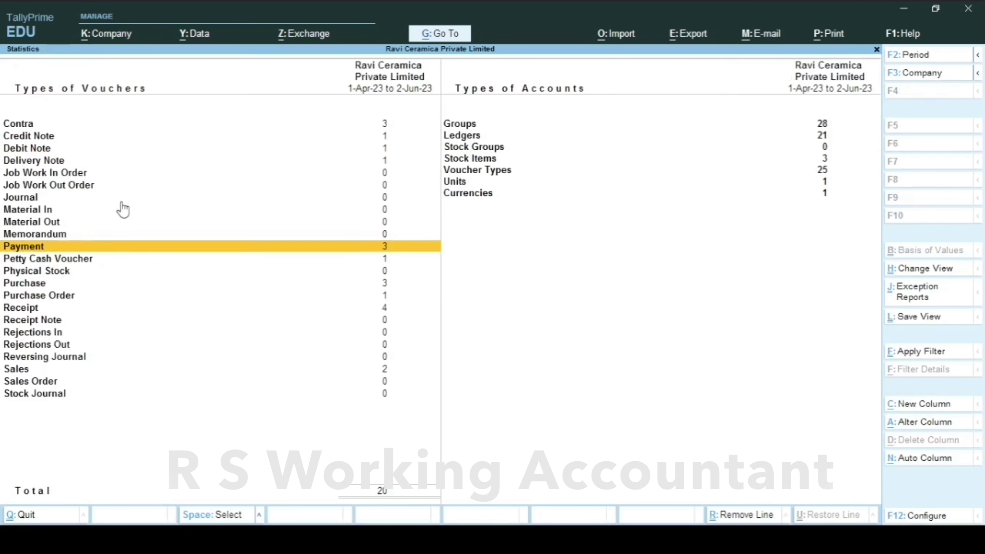
Open the May list of petty cash vouchers from the Statistics report.
key("Down")
key("Return")
key("Up")
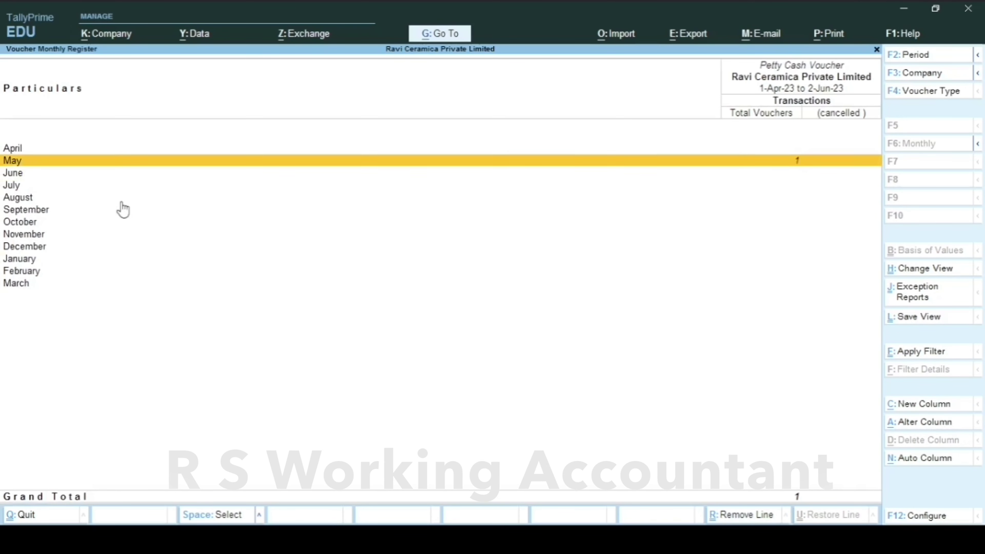
key("Return")
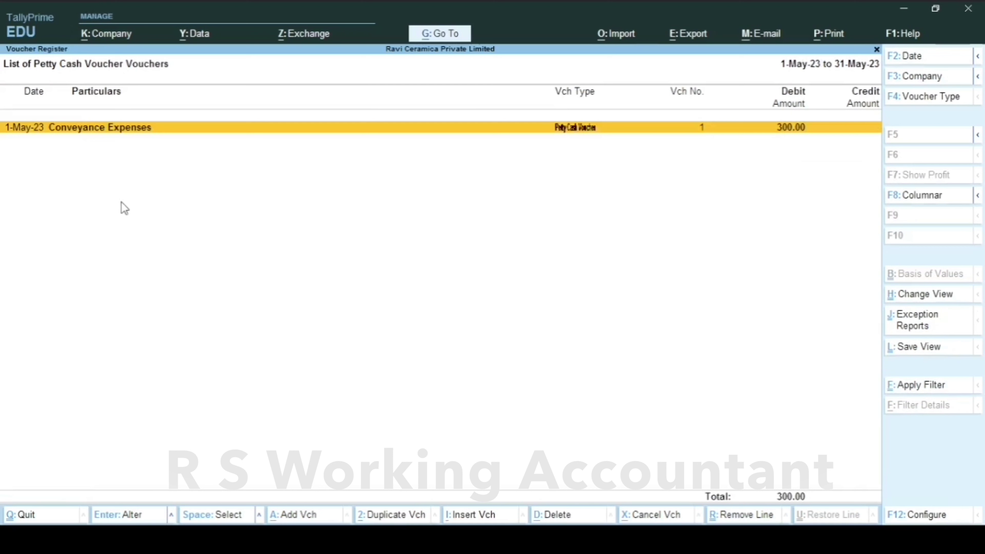